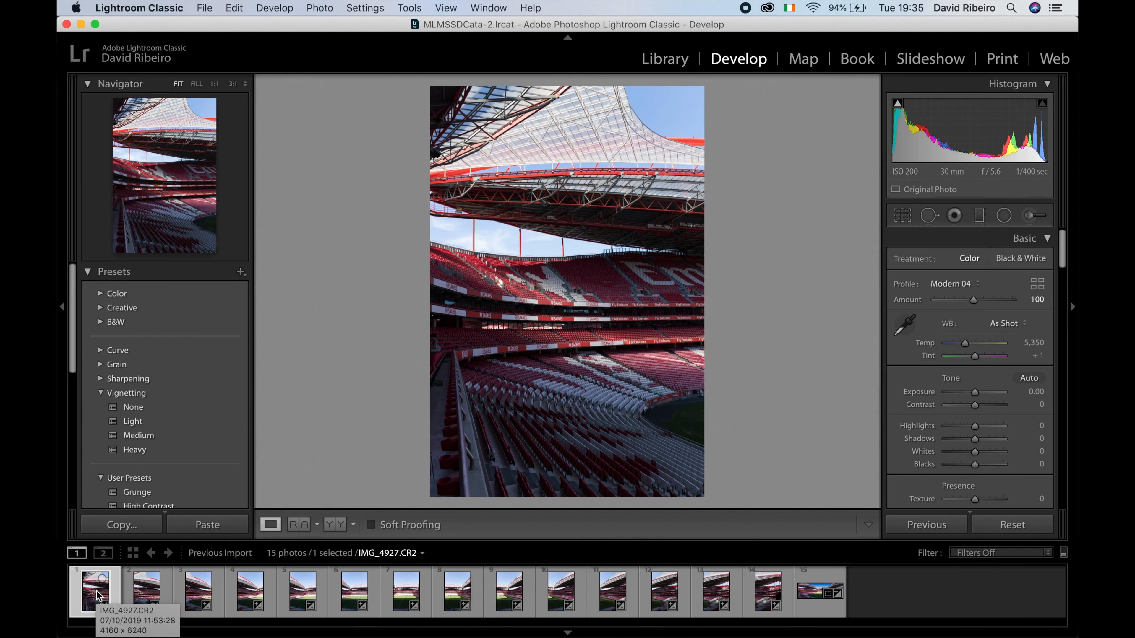
- Look through the 14 vertical stadium photos one by one, checking how neighbouring frames overlap
{"action": "key", "text": "Right"}
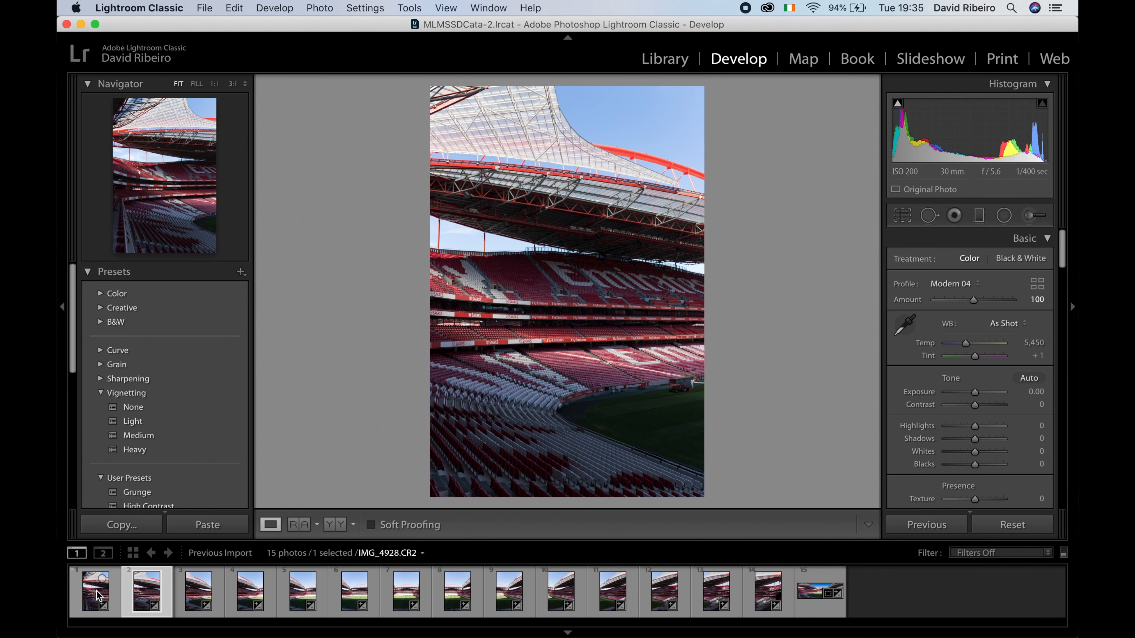
{"action": "key", "text": "Right"}
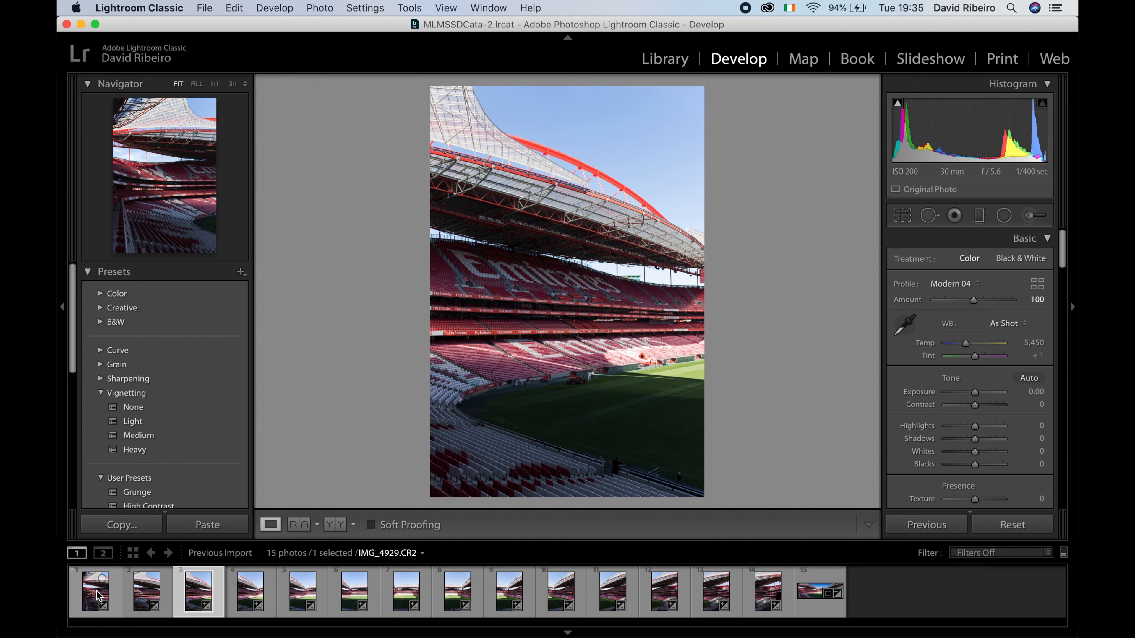
{"action": "key", "text": "Right"}
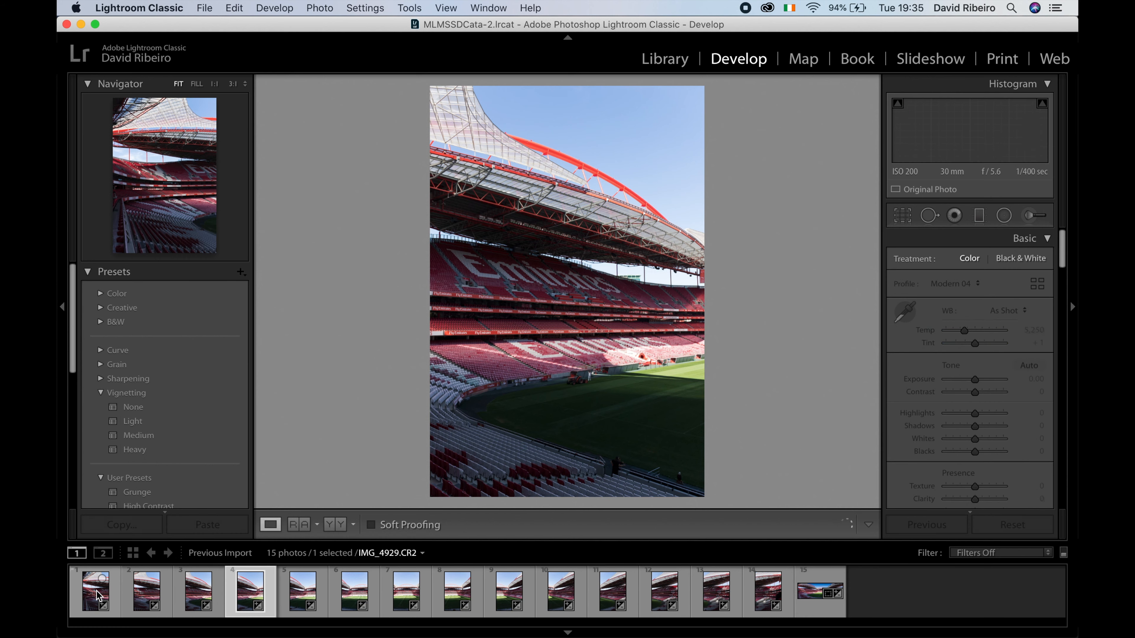
{"action": "key", "text": "Right"}
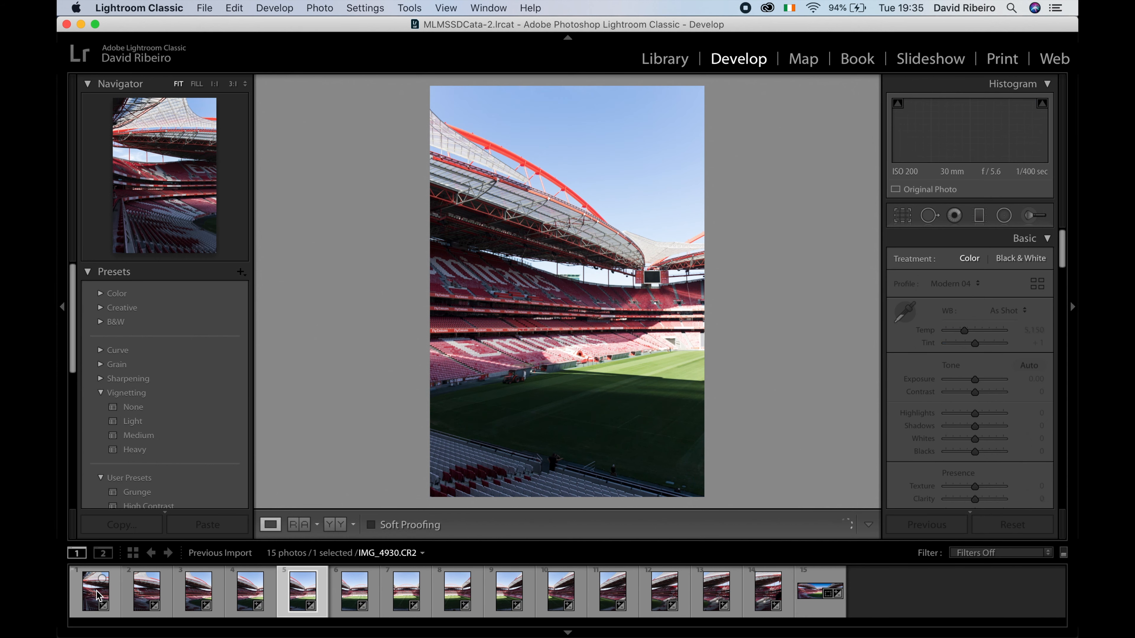
{"action": "key", "text": "Right"}
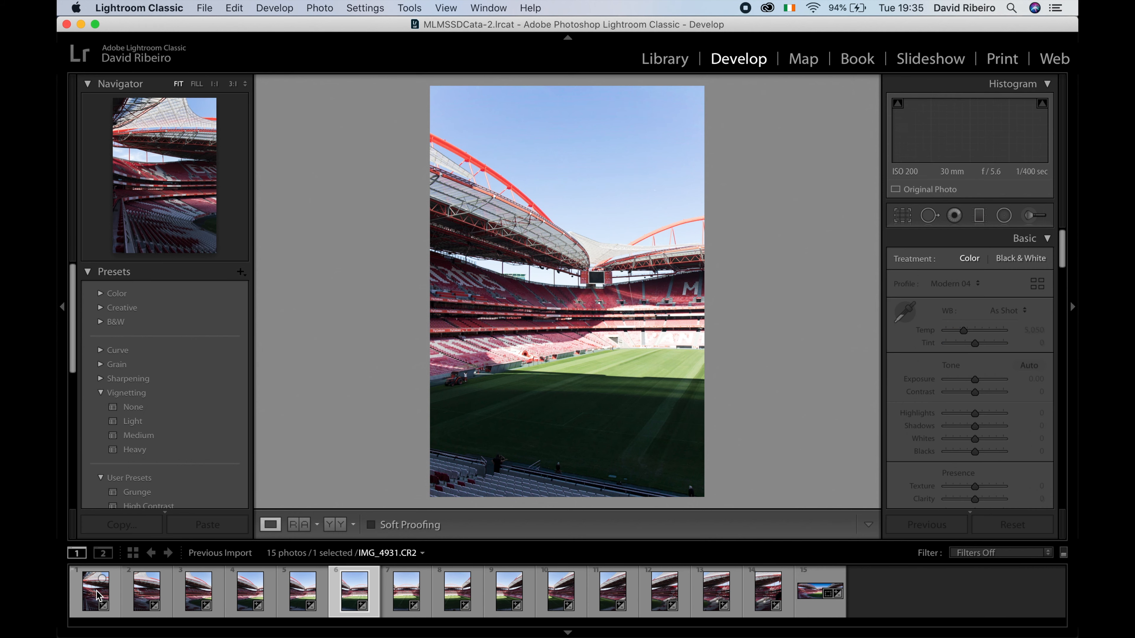
{"action": "key", "text": "Right"}
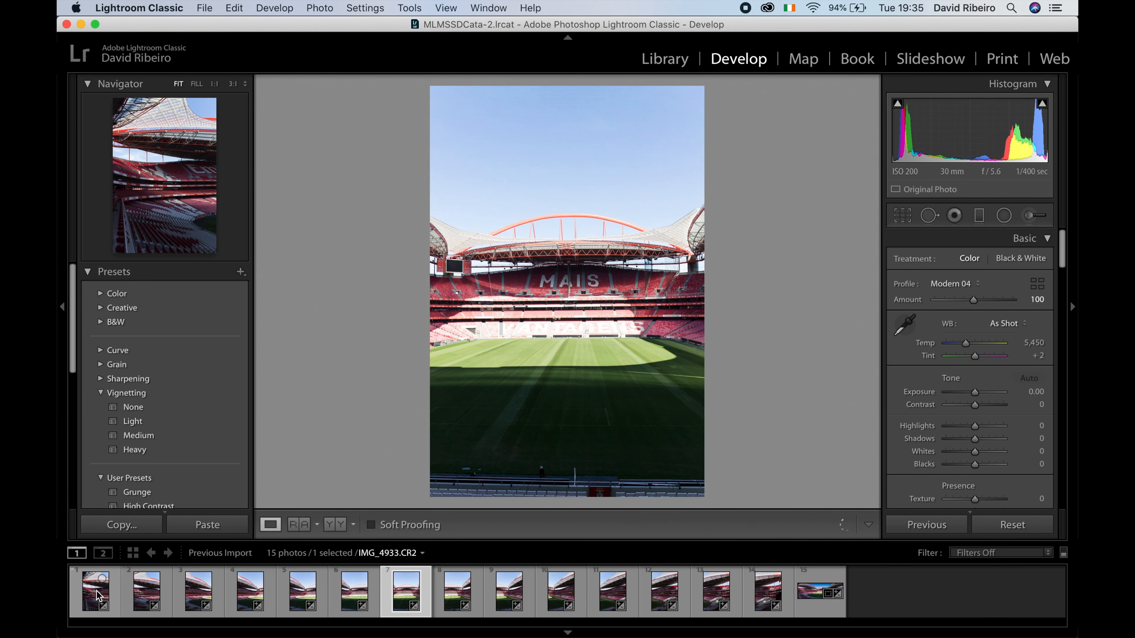
{"action": "key", "text": "Right"}
{"action": "key", "text": "Right"}
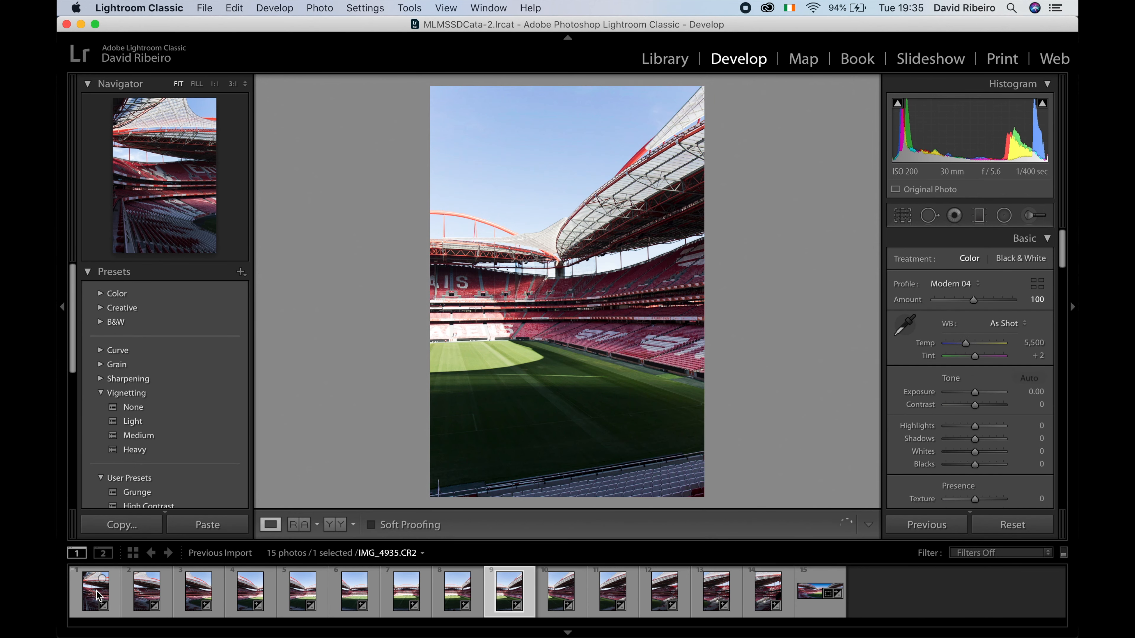
{"action": "key", "text": "Right"}
{"action": "key", "text": "Right"}
{"action": "key", "text": "Right"}
{"action": "key", "text": "Right"}
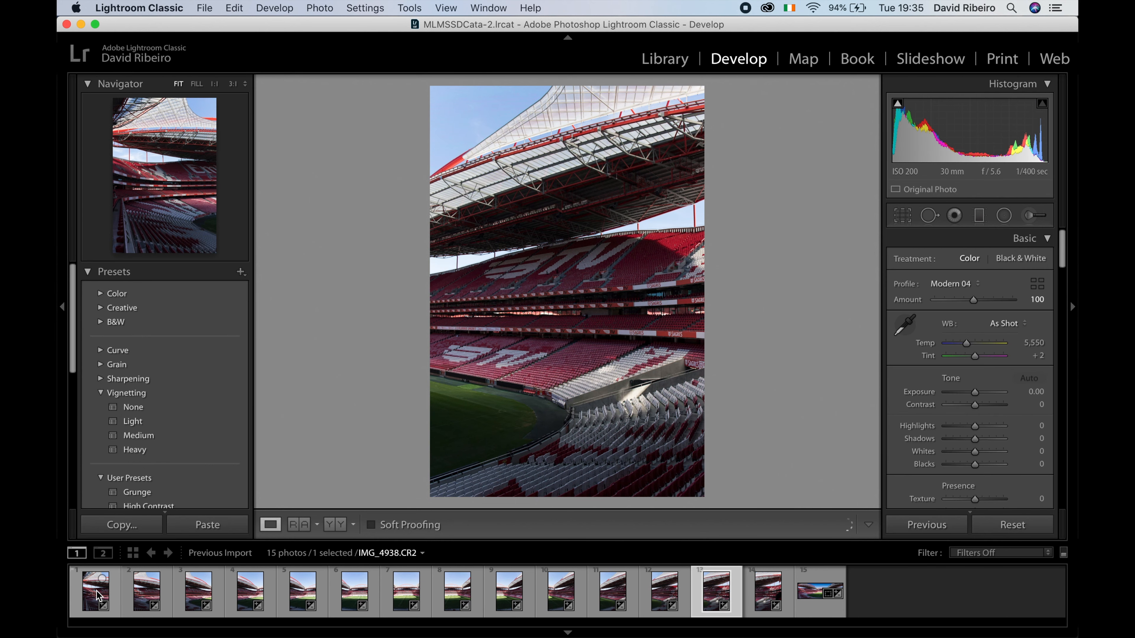
{"action": "key", "text": "Right"}
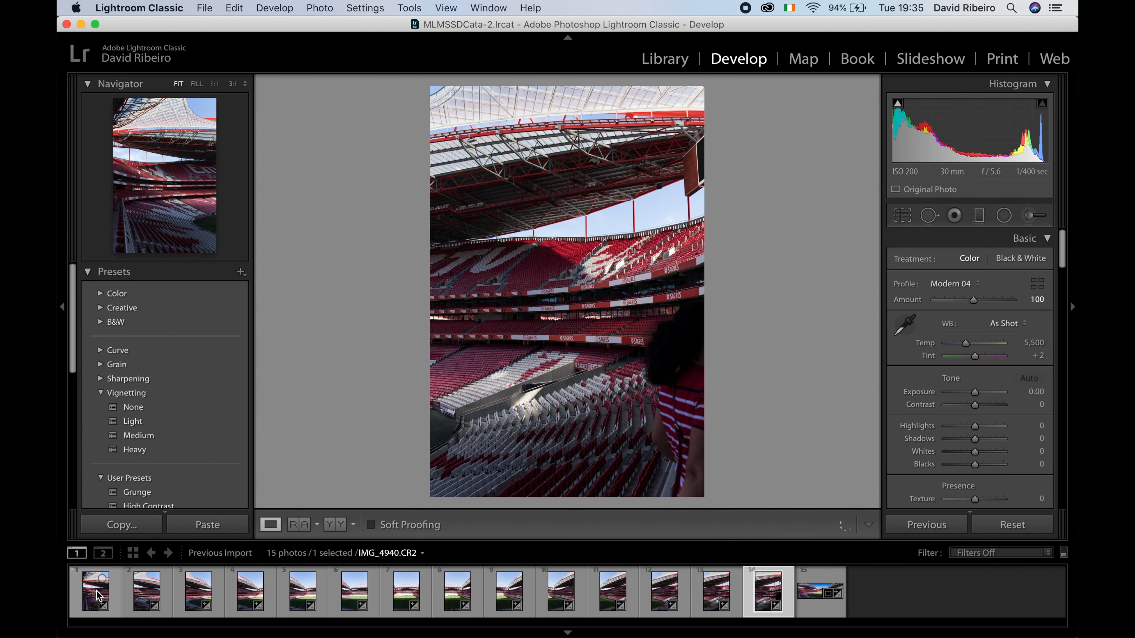
- Select all 14 vertical stadium photos and open a Panorama photo merge for them
{"action": "left_click", "coordinate": [97, 593]}
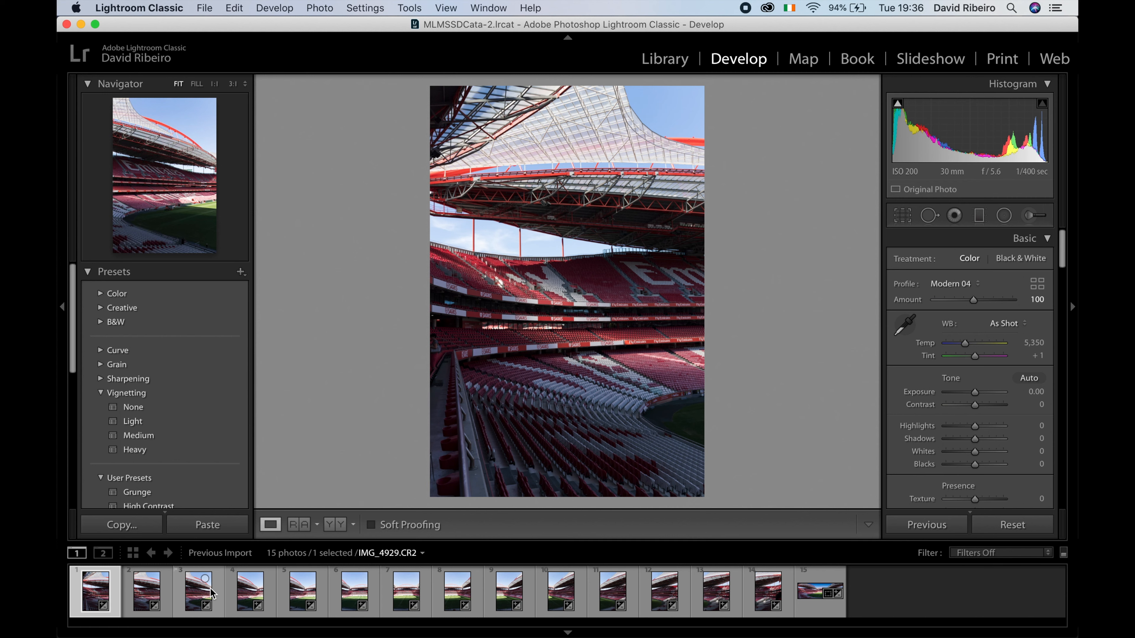
{"action": "left_click", "coordinate": [772, 597], "text": "shift"}
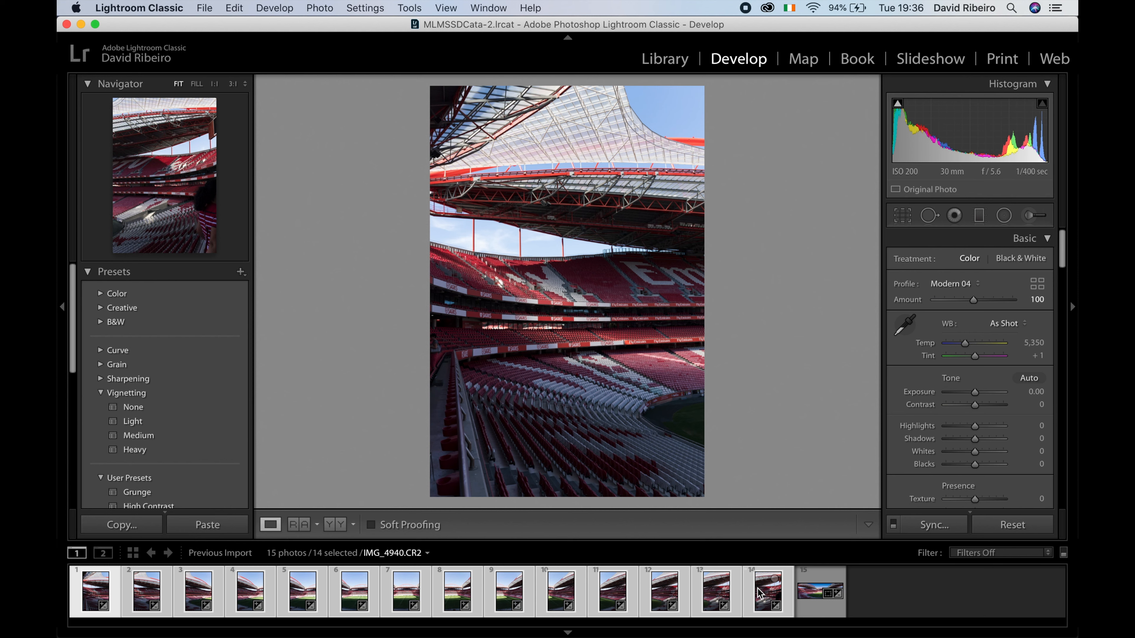
{"action": "right_click", "coordinate": [458, 589]}
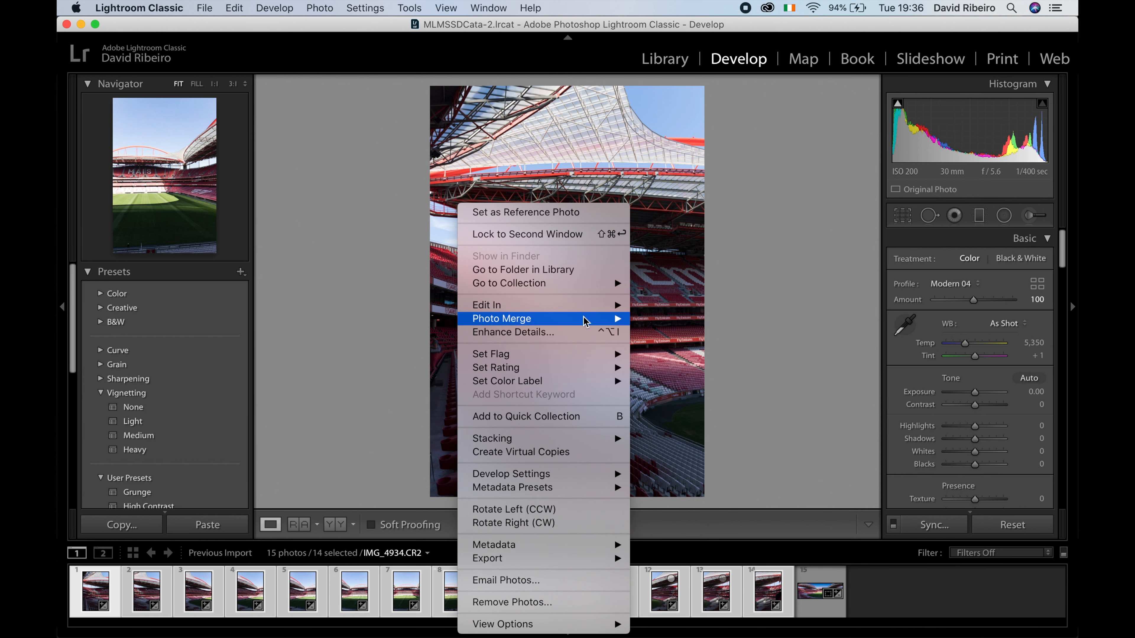
{"action": "mouse_move", "coordinate": [585, 322]}
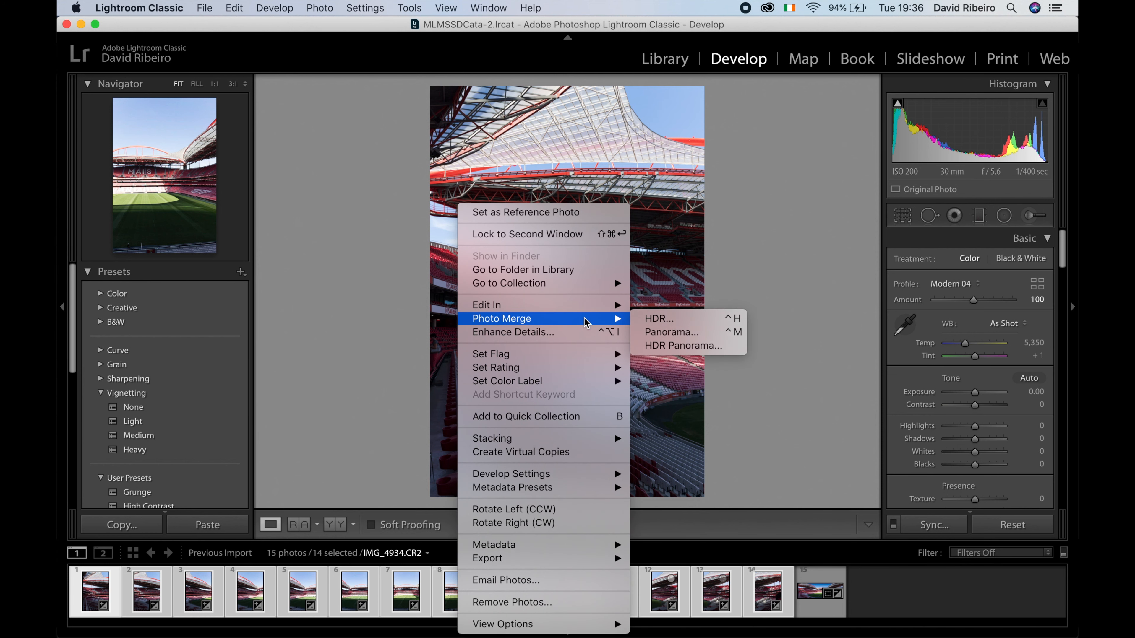
{"action": "left_click", "coordinate": [671, 333]}
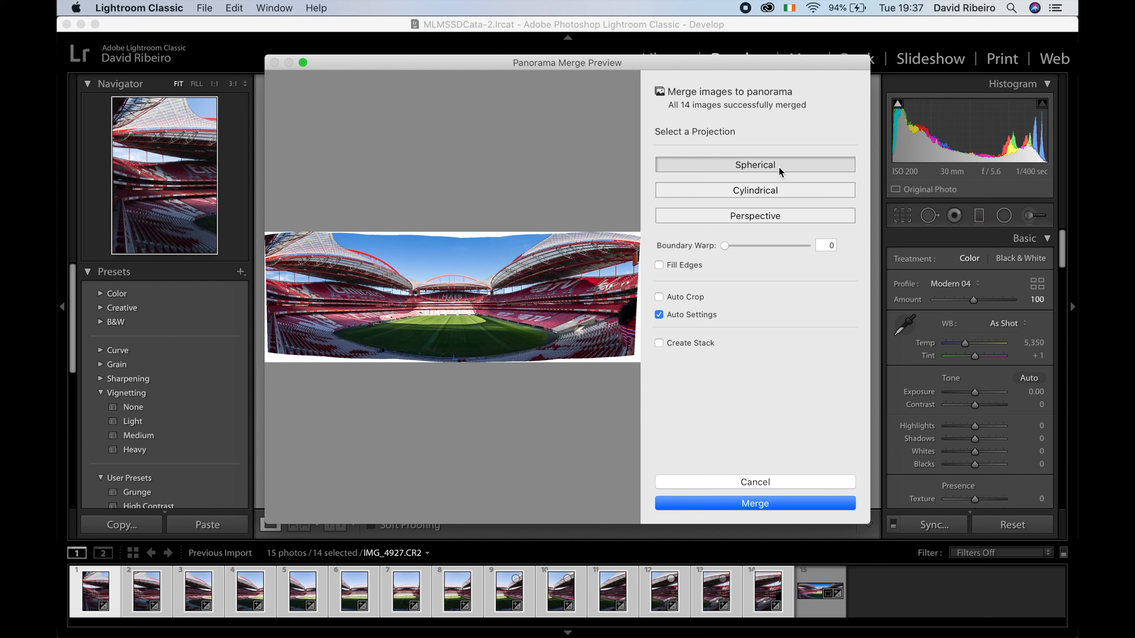
- Preview the Cylindrical and Perspective projections for the panorama and return it to the Spherical projection
{"action": "left_click", "coordinate": [783, 189]}
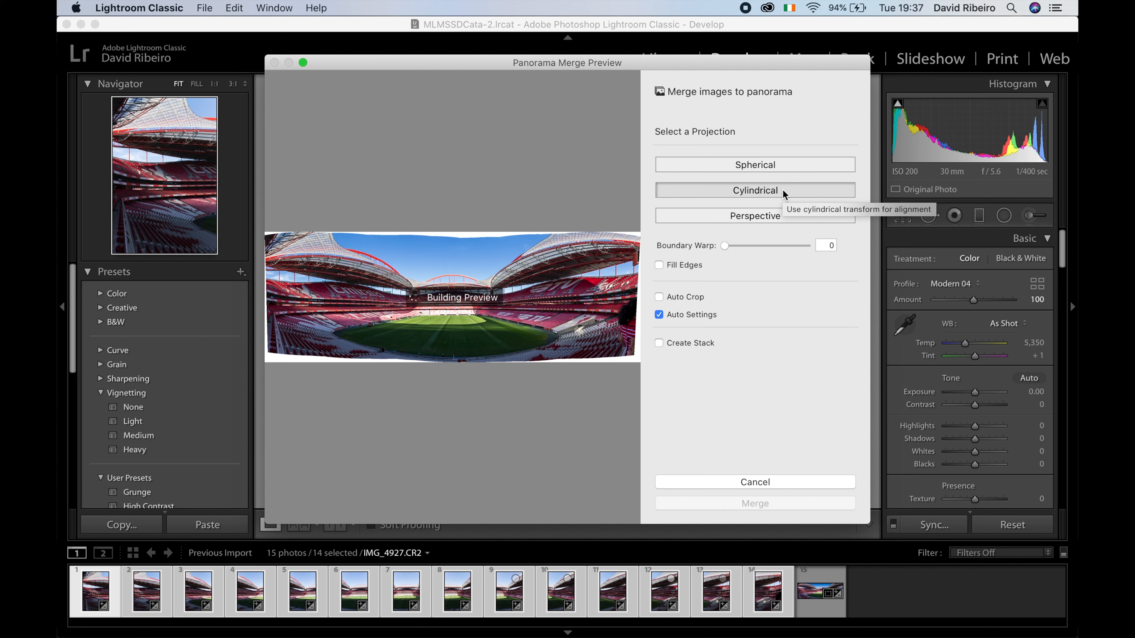
{"action": "left_click", "coordinate": [781, 215]}
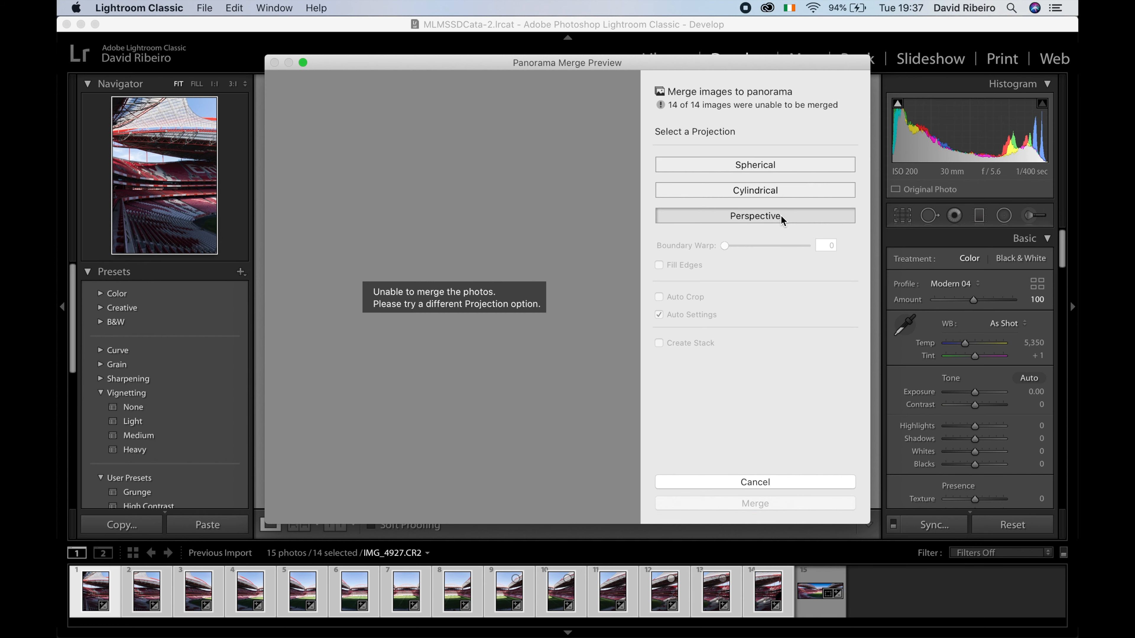
{"action": "left_click", "coordinate": [772, 190]}
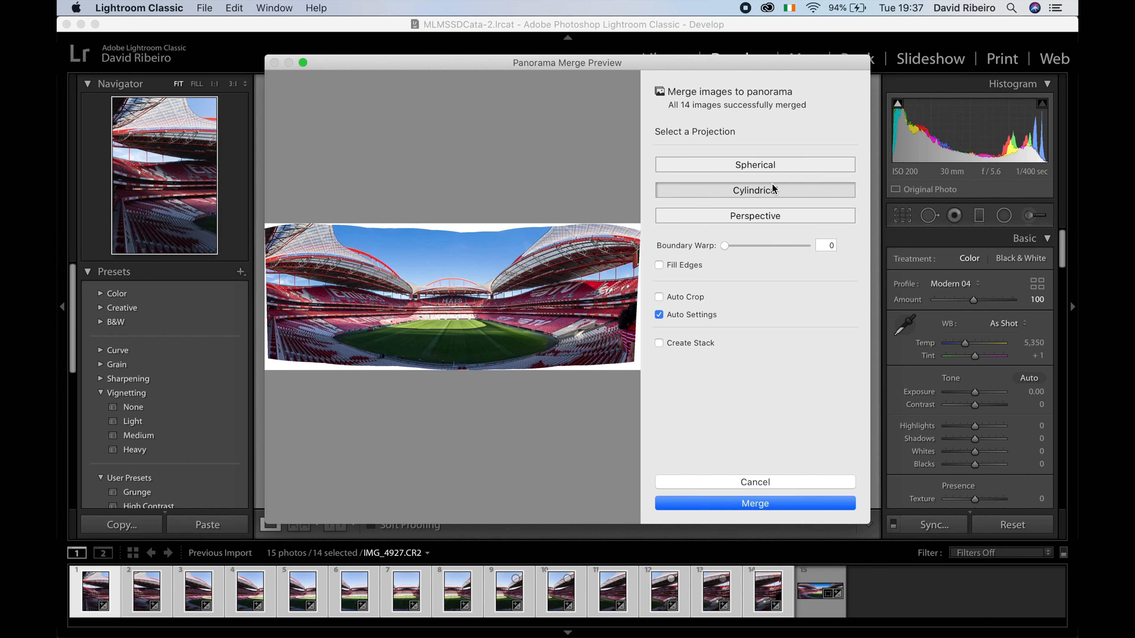
{"action": "left_click", "coordinate": [771, 171]}
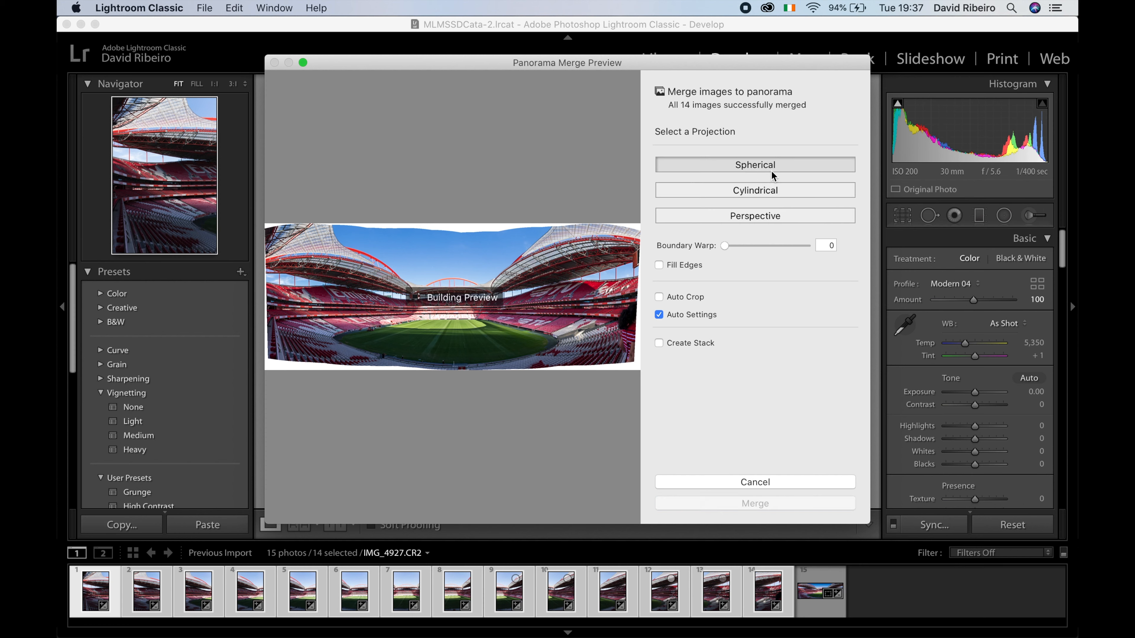
{"action": "left_click", "coordinate": [771, 186]}
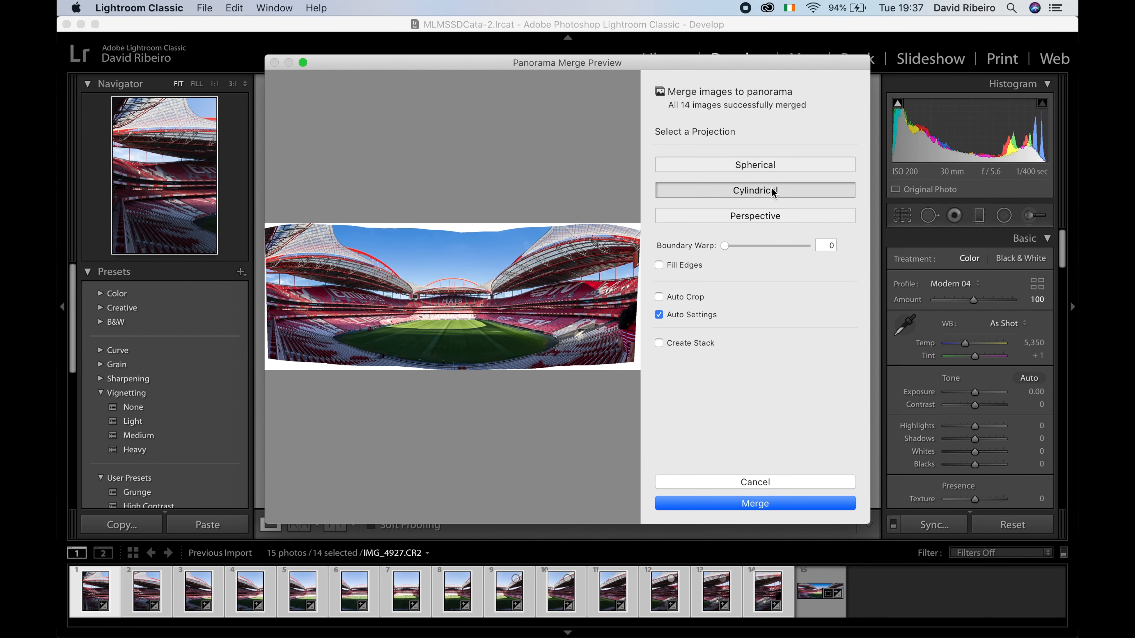
{"action": "left_click", "coordinate": [772, 169]}
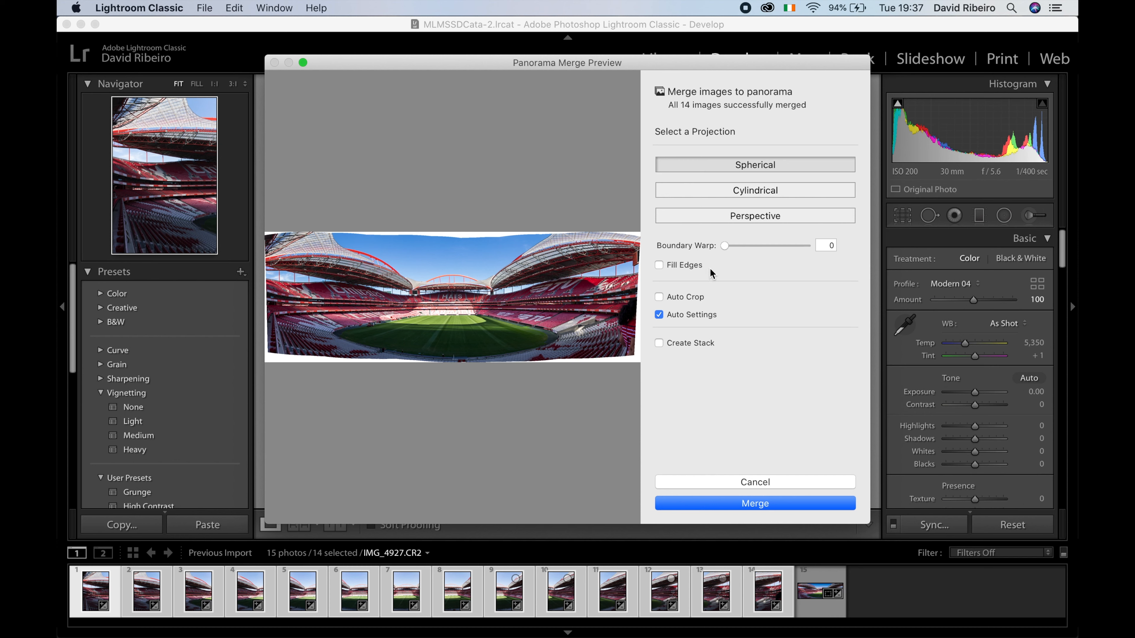
- Try out Fill Edges and Auto Crop on the panorama preview, inspecting the filled edge up close, and leave both options off
{"action": "left_click", "coordinate": [659, 265]}
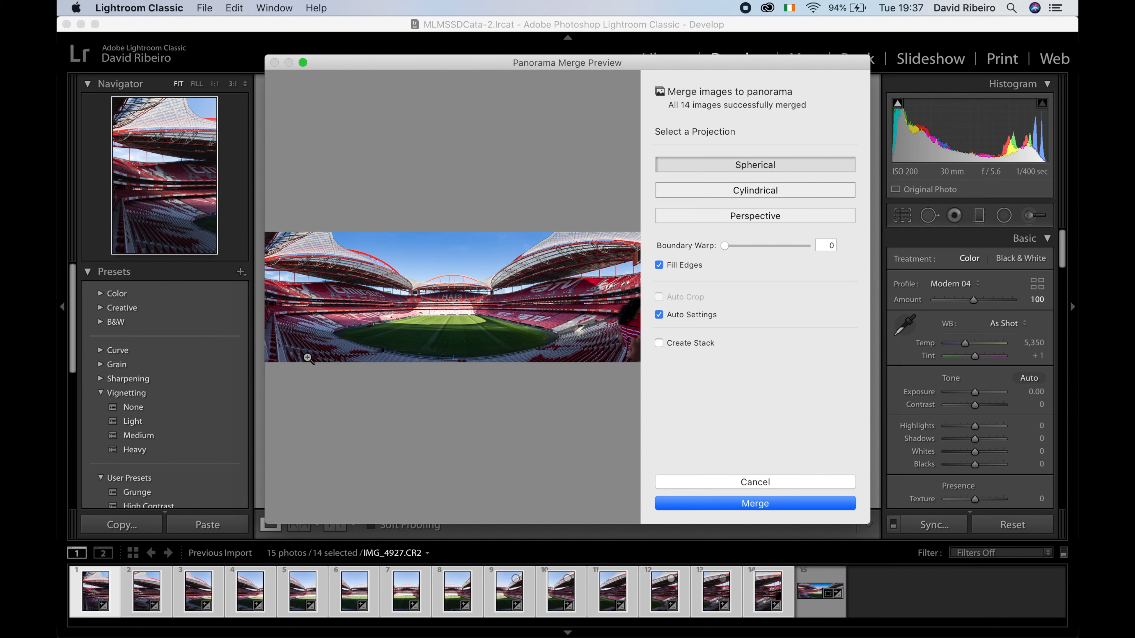
{"action": "left_click", "coordinate": [306, 359]}
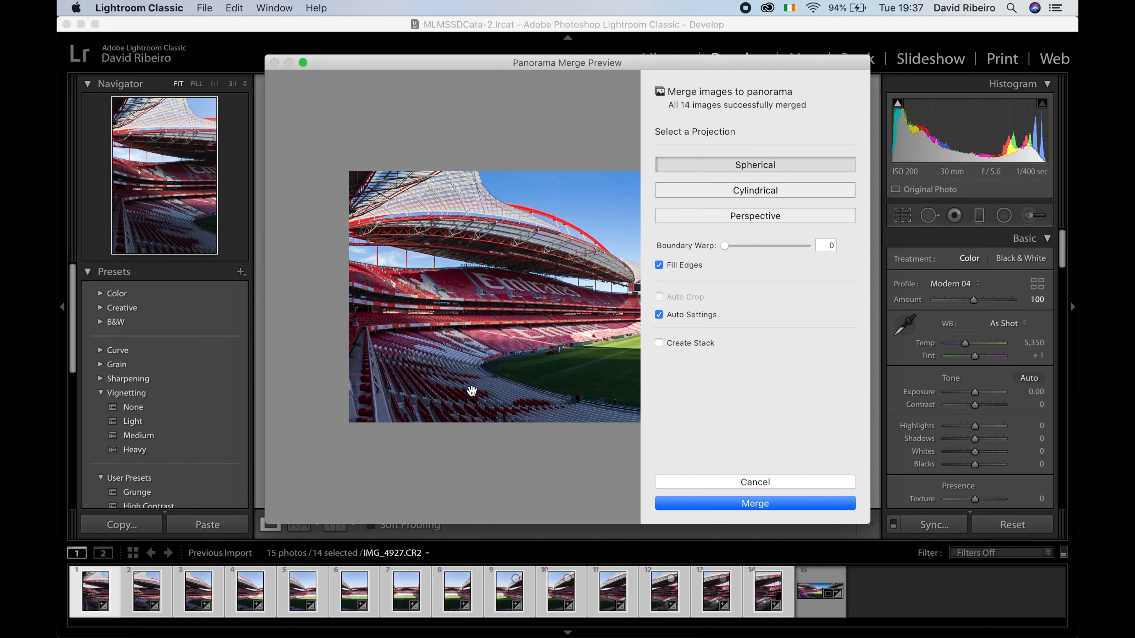
{"action": "left_click", "coordinate": [419, 415]}
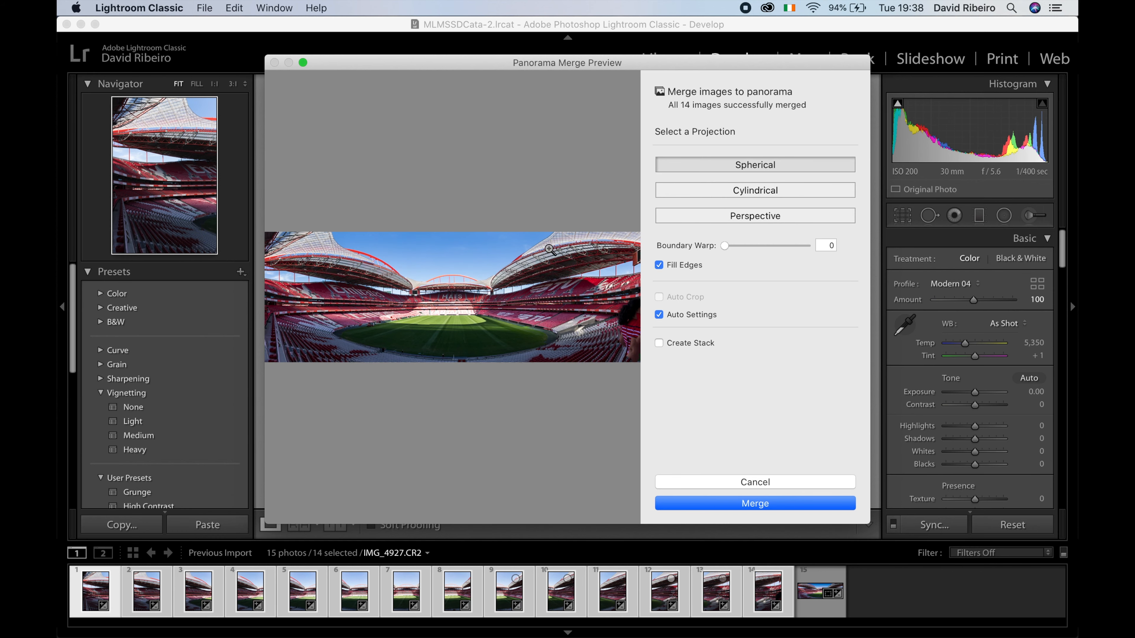
{"action": "left_click", "coordinate": [660, 265]}
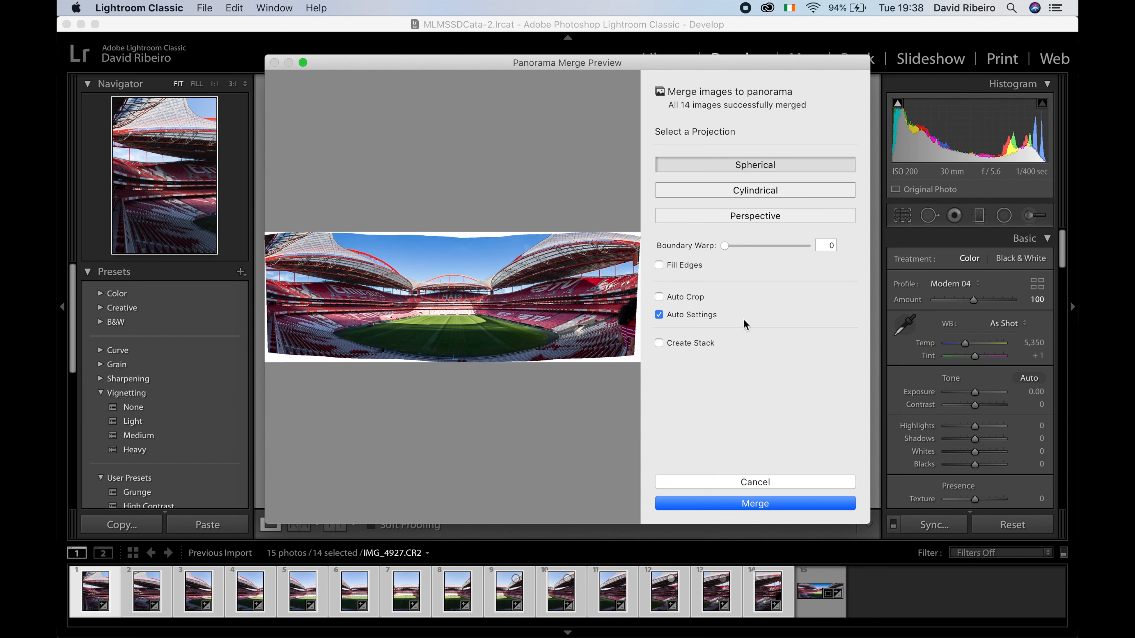
{"action": "left_click", "coordinate": [697, 298]}
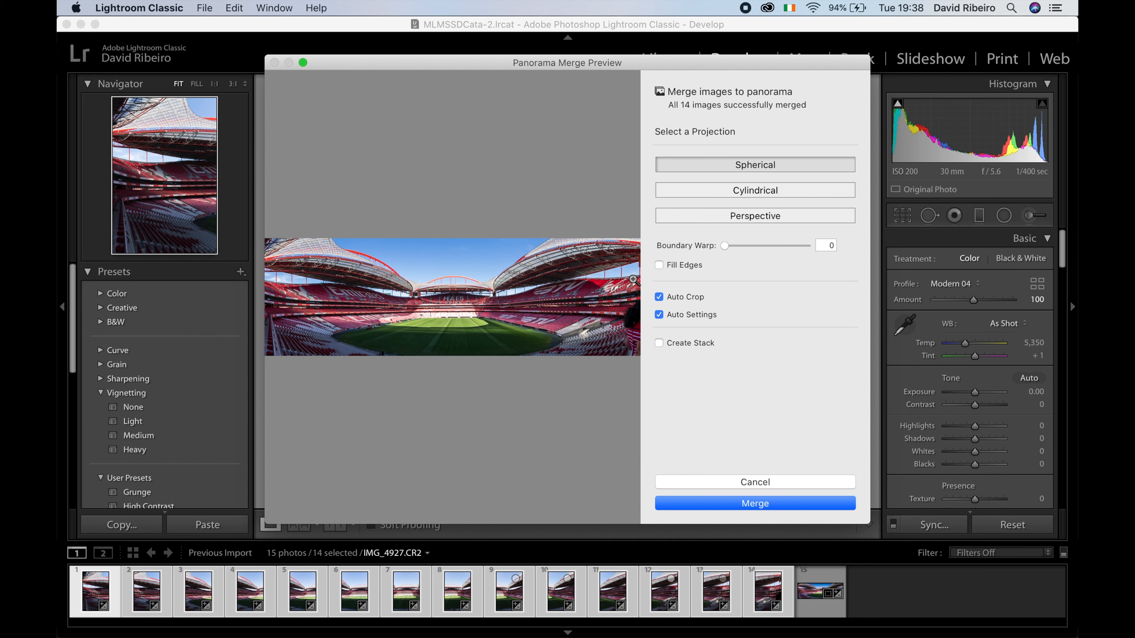
{"action": "left_click", "coordinate": [690, 299]}
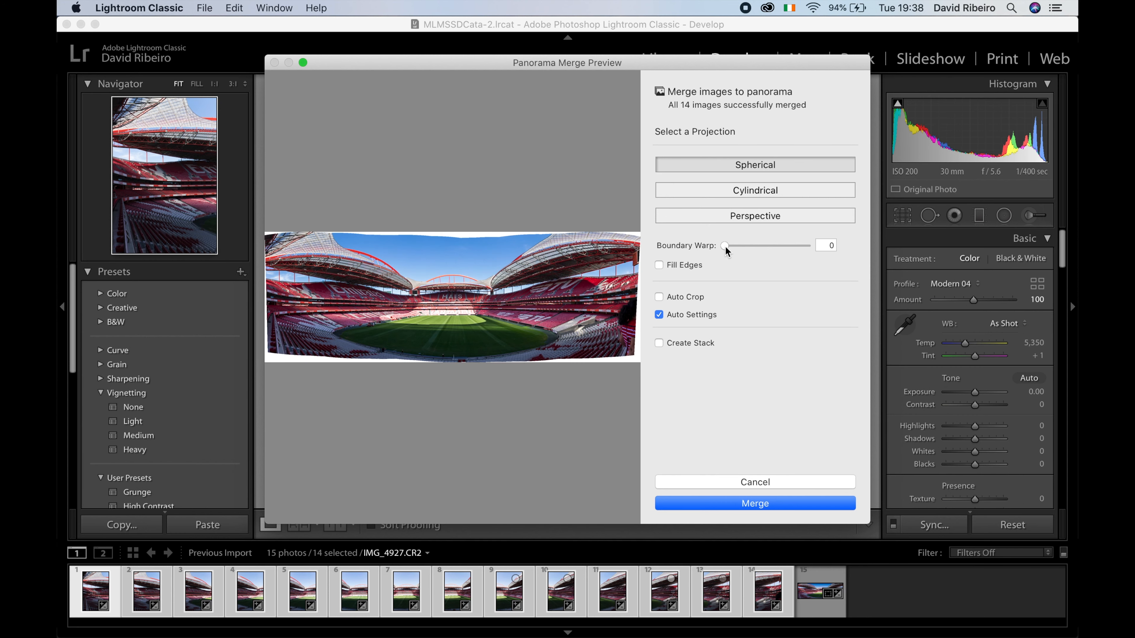
- Set the panorama's Boundary Warp to 100 and merge the photos with the Spherical projection
{"action": "left_click_drag", "start_coordinate": [725, 246], "coordinate": [826, 249]}
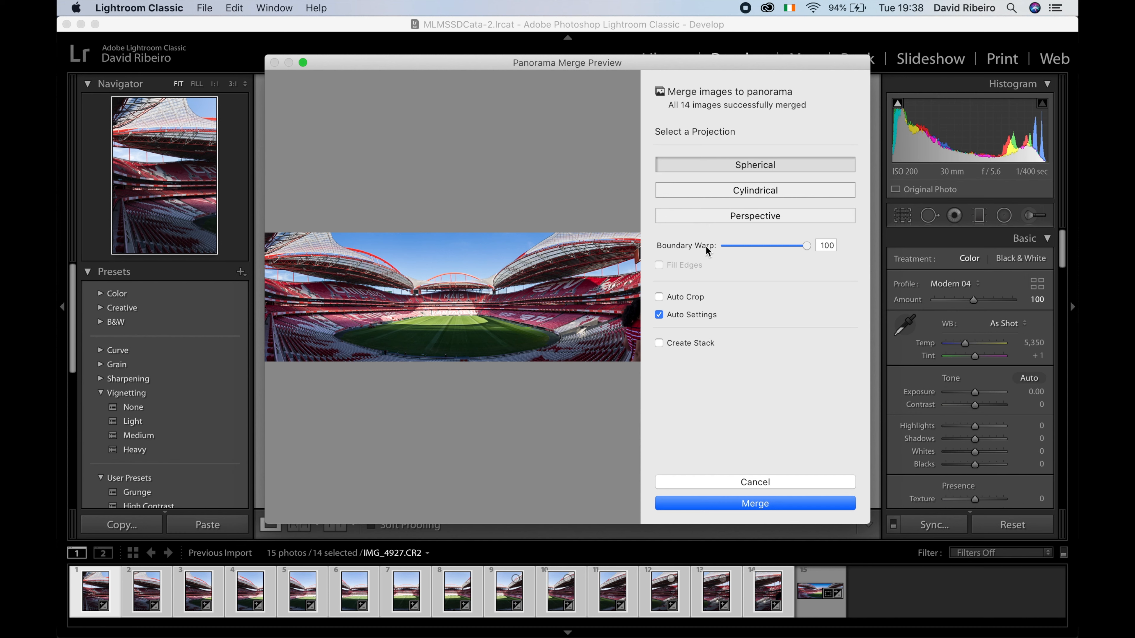
{"action": "left_click", "coordinate": [724, 245]}
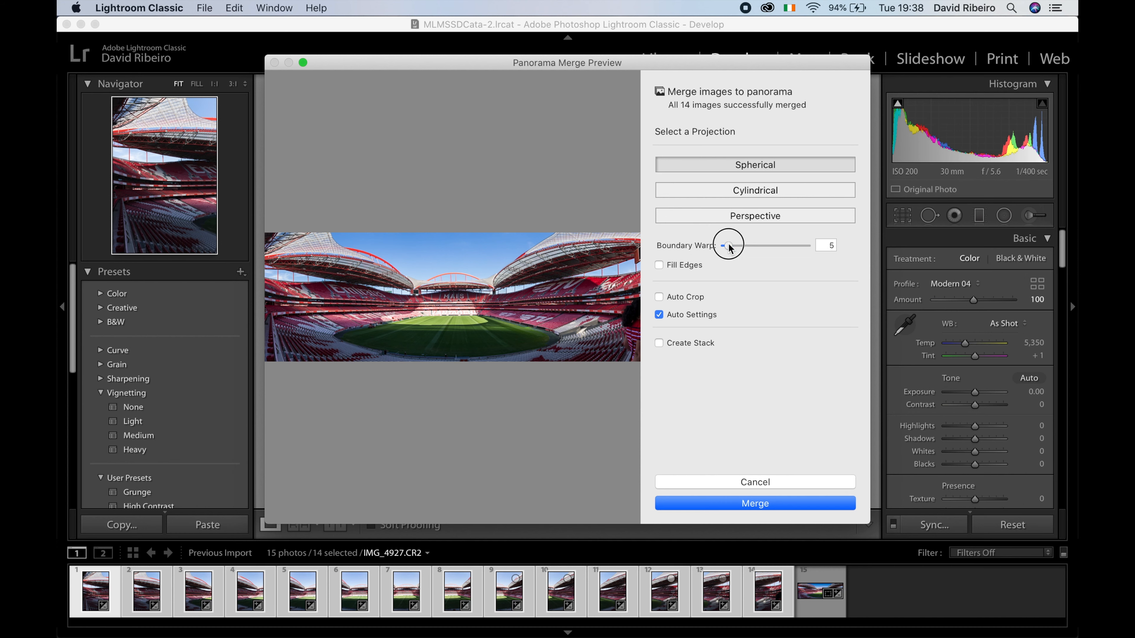
{"action": "left_click_drag", "start_coordinate": [723, 246], "coordinate": [831, 244]}
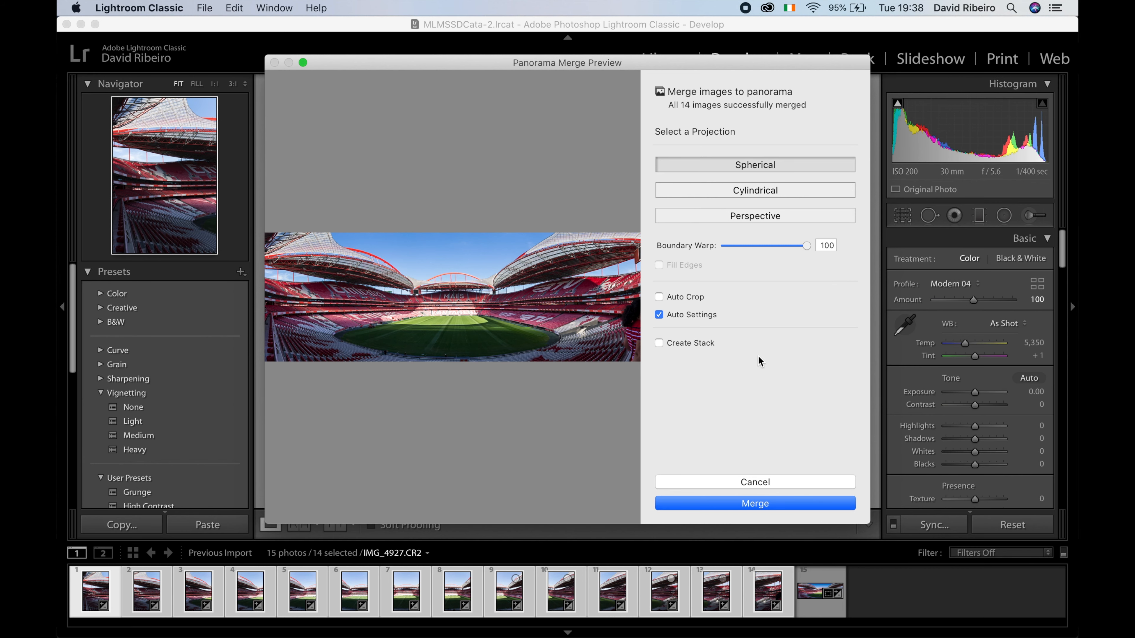
{"action": "left_click", "coordinate": [766, 505]}
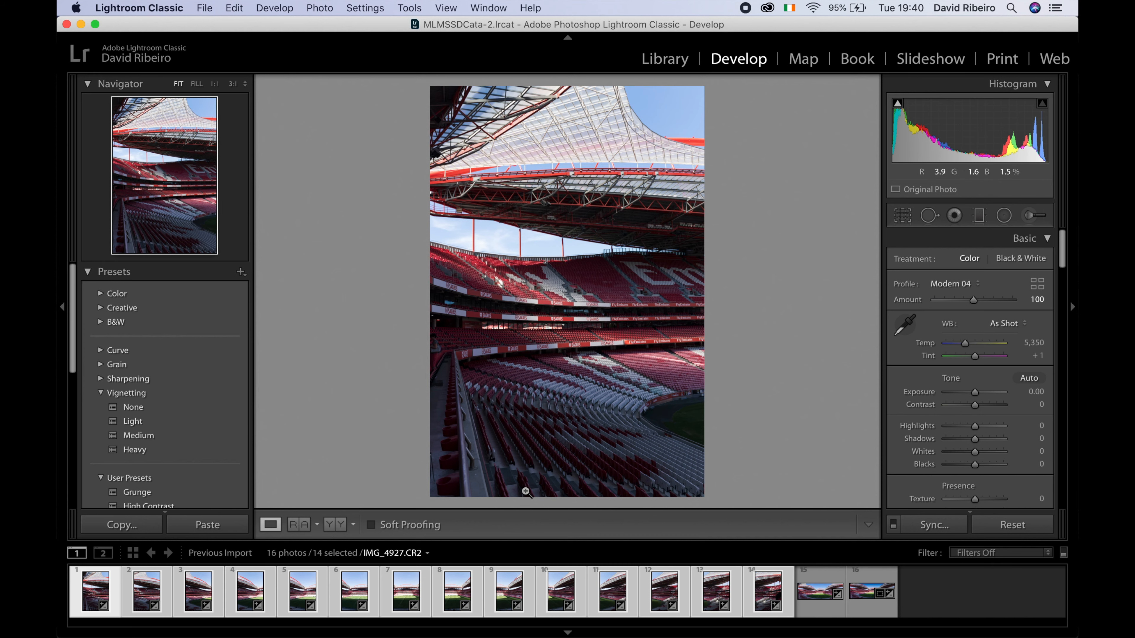
- Compare the newly merged panorama with the earlier one and set the new one's crop to a 1 x 3 aspect ratio
{"action": "left_click", "coordinate": [824, 595]}
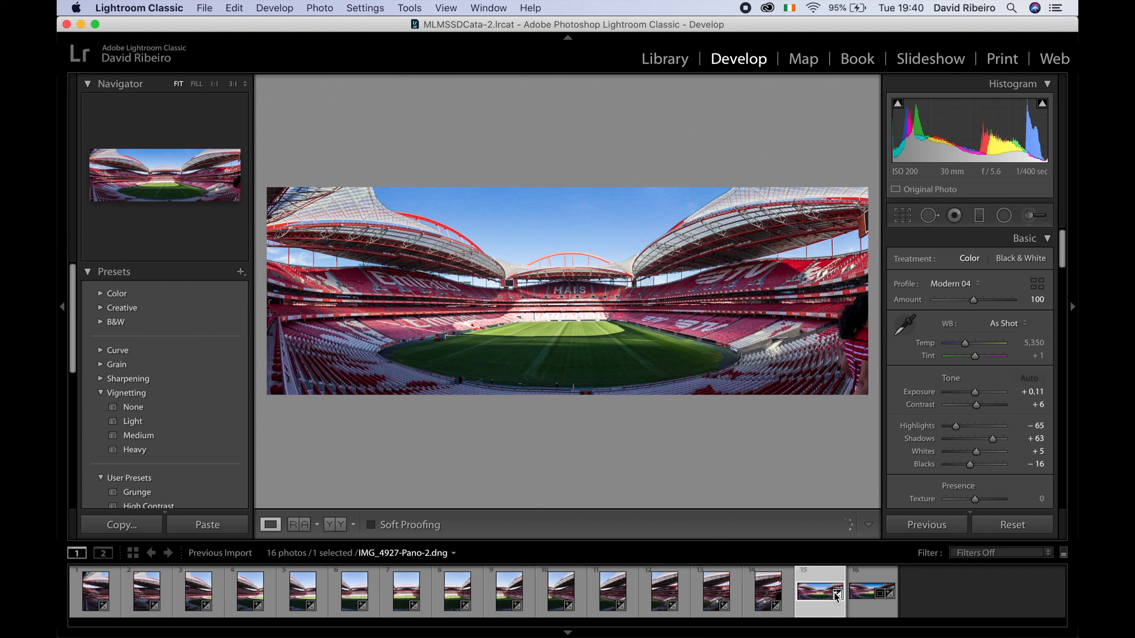
{"action": "left_click", "coordinate": [864, 599]}
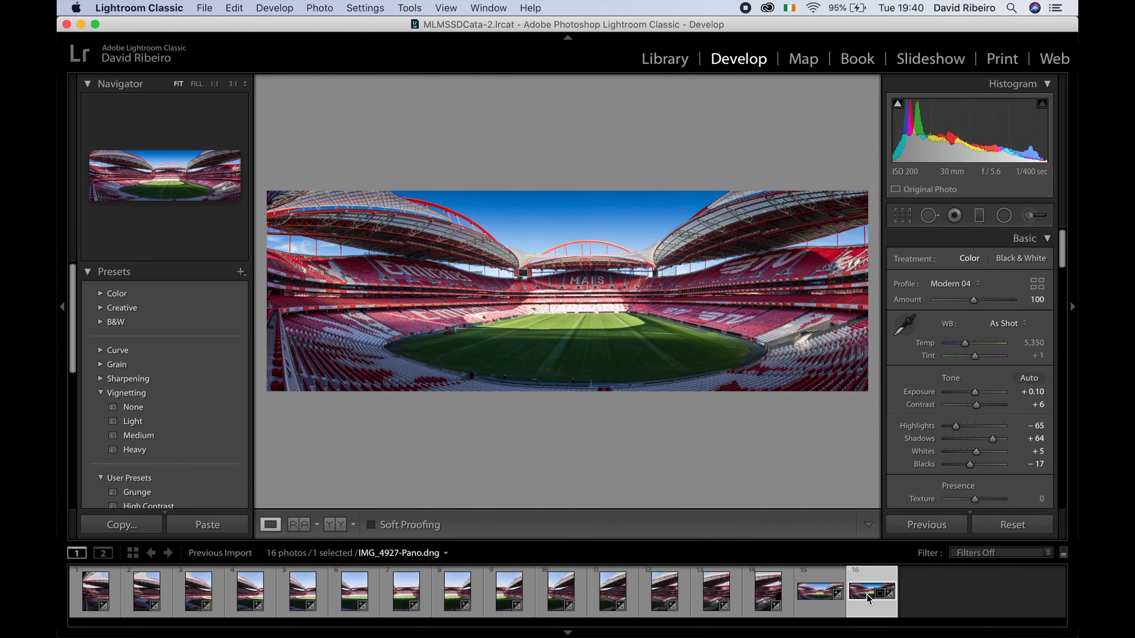
{"action": "left_click", "coordinate": [825, 598]}
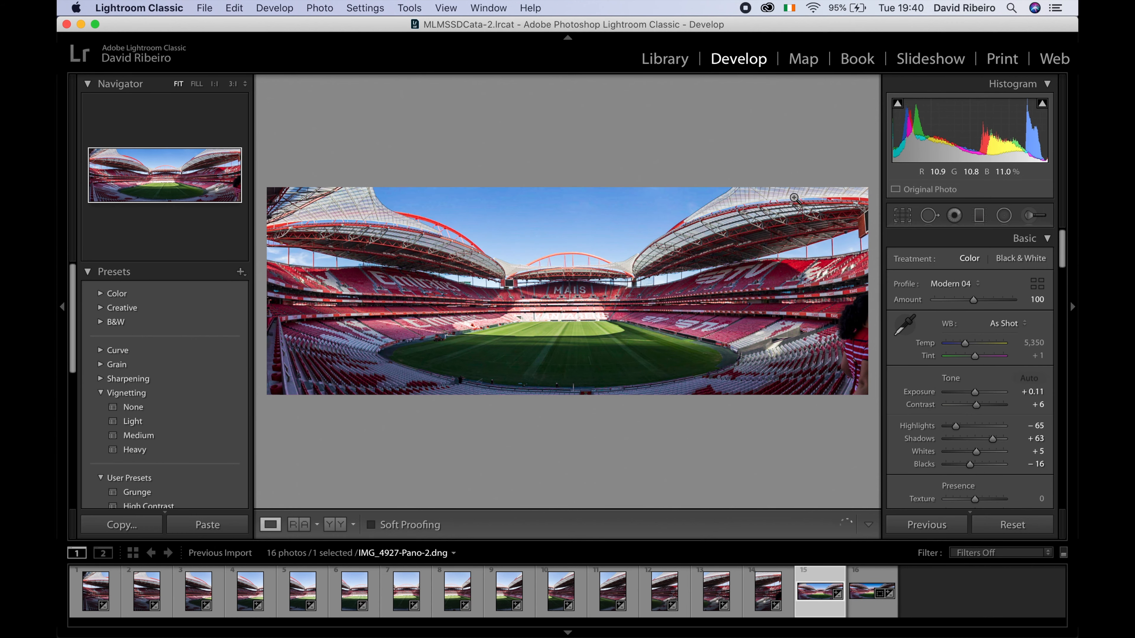
{"action": "left_click", "coordinate": [902, 219]}
{"action": "left_click", "coordinate": [1004, 264]}
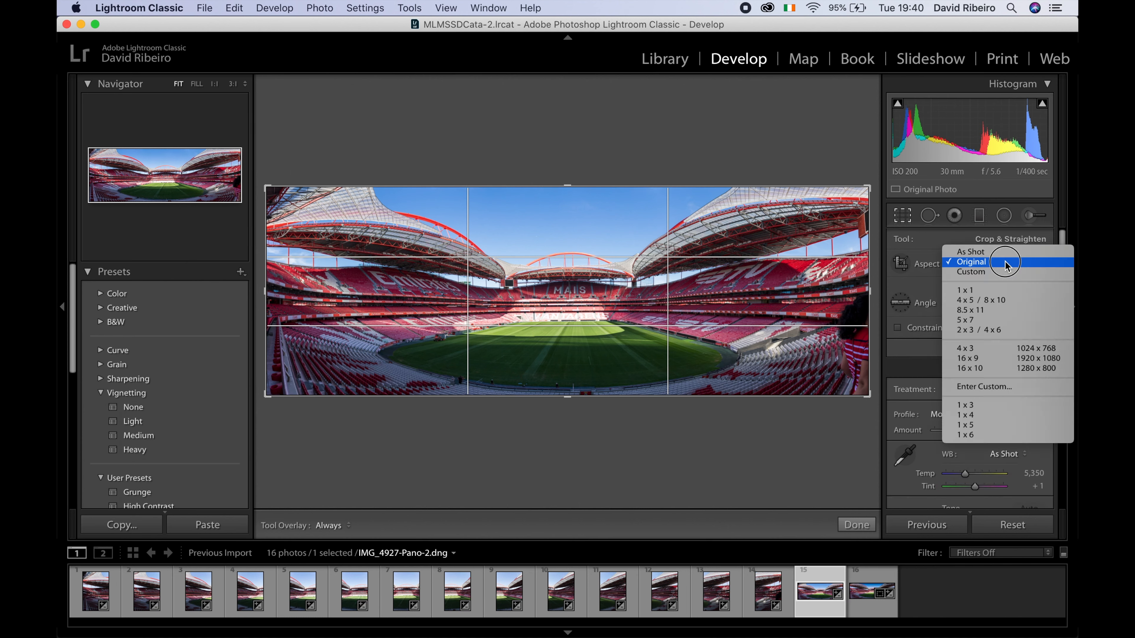
{"action": "left_click", "coordinate": [1012, 405]}
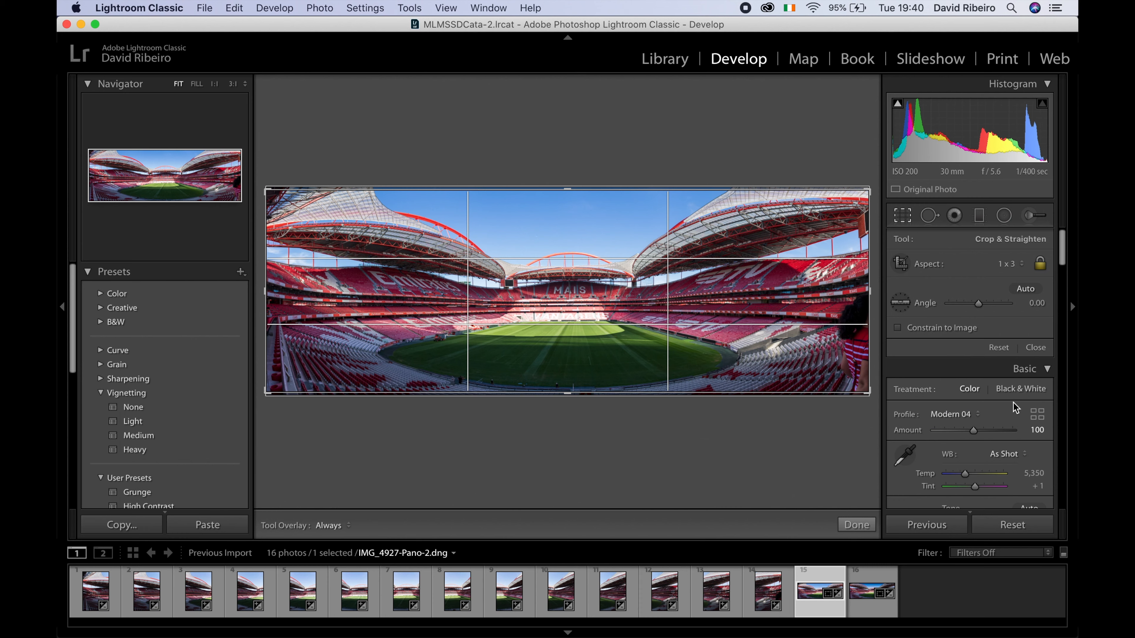
- Tighten the 1 x 3 crop to exclude the dark figure at the panorama's right edge, reposition the image within it, and apply the crop
{"action": "left_click_drag", "start_coordinate": [872, 192], "coordinate": [853, 197]}
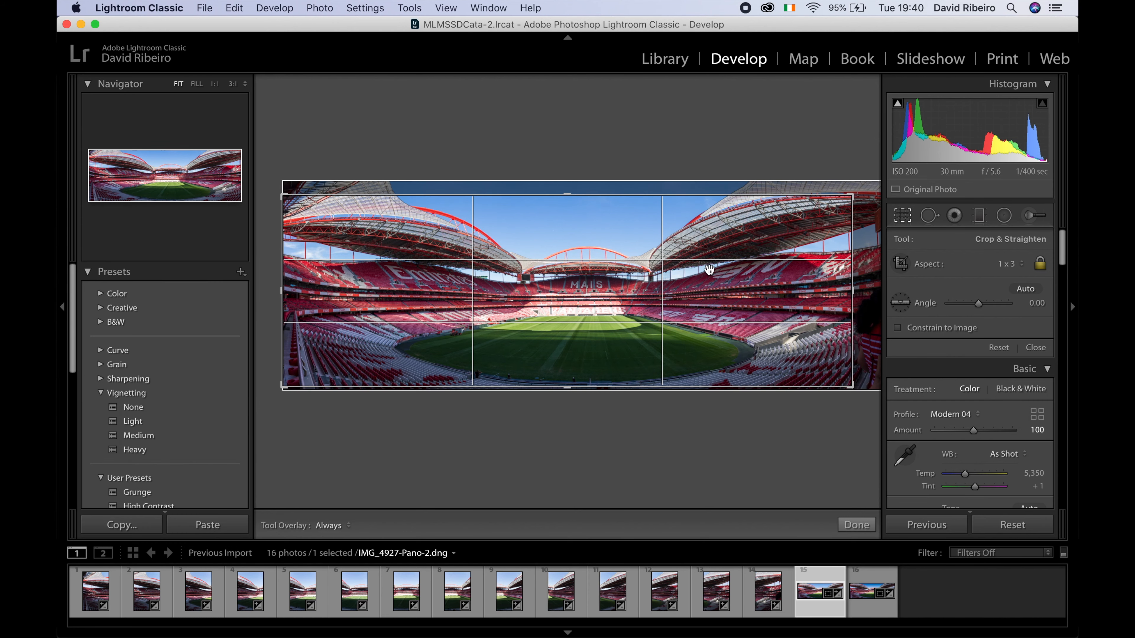
{"action": "left_click_drag", "start_coordinate": [543, 269], "coordinate": [544, 253]}
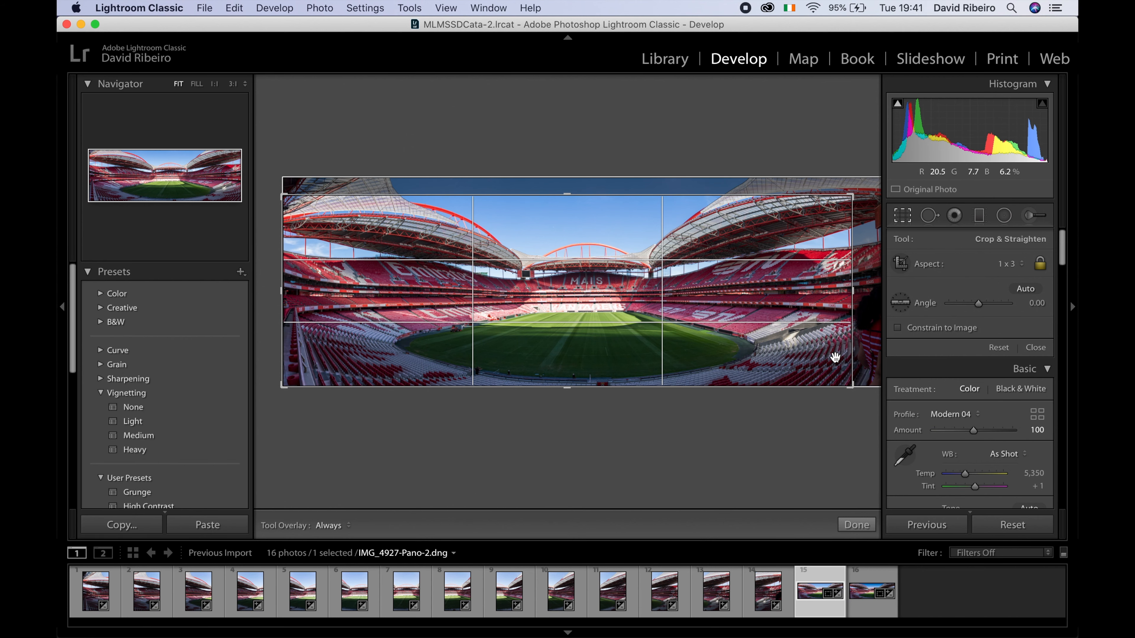
{"action": "key", "text": "Return"}
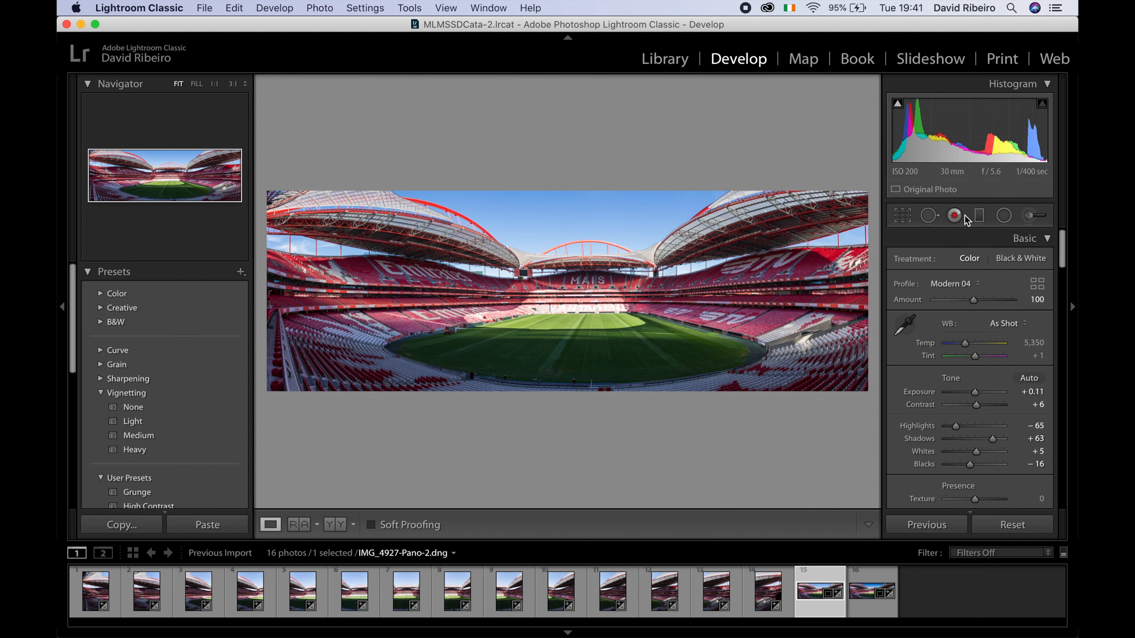
- Darken the sky with a horizontal graduated filter at -1.44 exposure, fading from above the panorama down to the pitch
{"action": "left_click", "coordinate": [979, 216]}
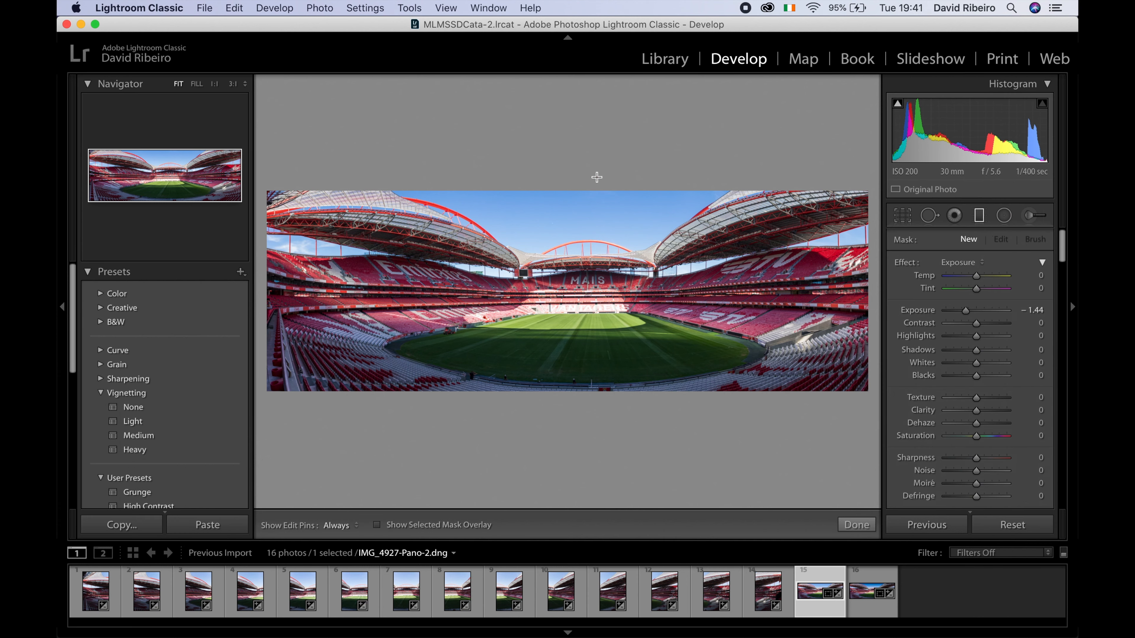
{"action": "left_click_drag", "start_coordinate": [562, 171], "coordinate": [557, 344]}
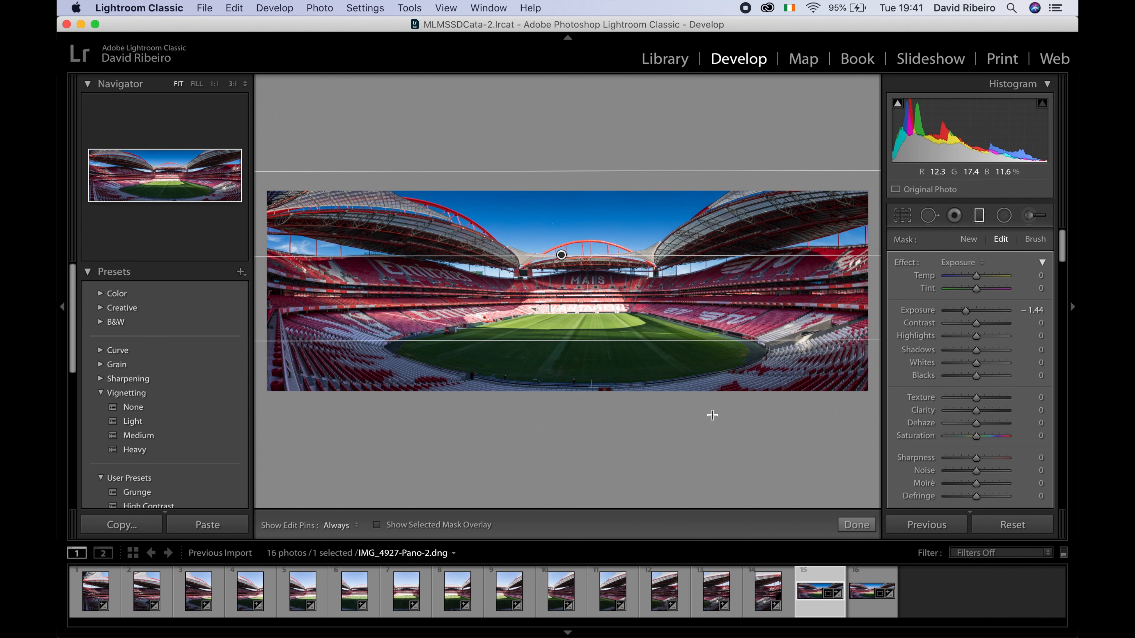
{"action": "left_click", "coordinate": [856, 525]}
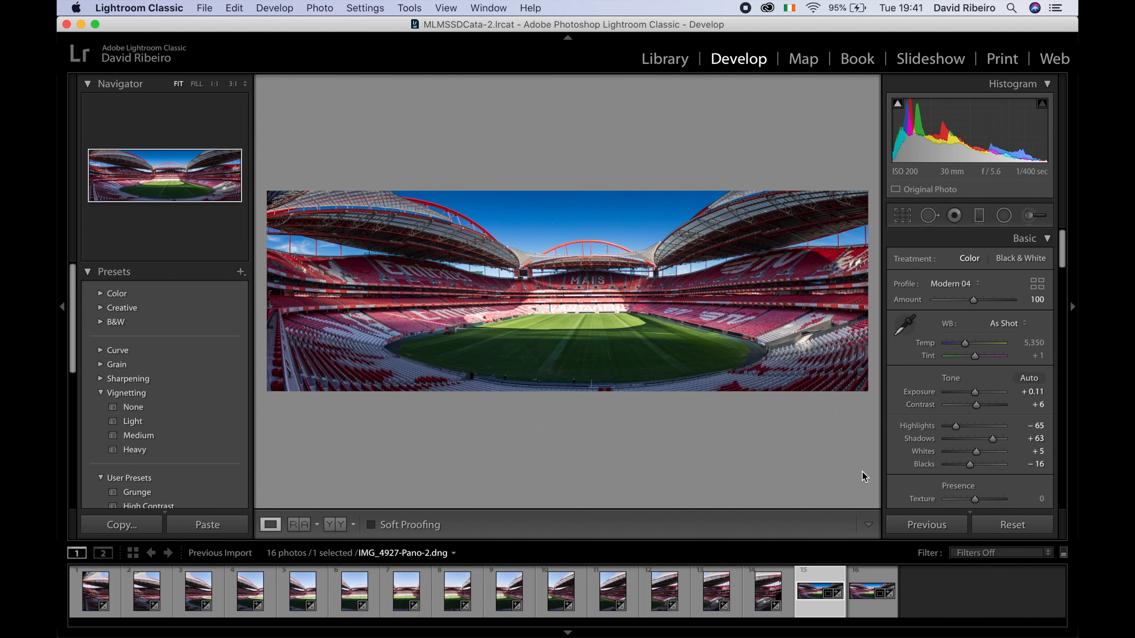
- Set the panorama's overall exposure to +0.30 and inspect its lower edge up close
{"action": "left_click", "coordinate": [978, 397]}
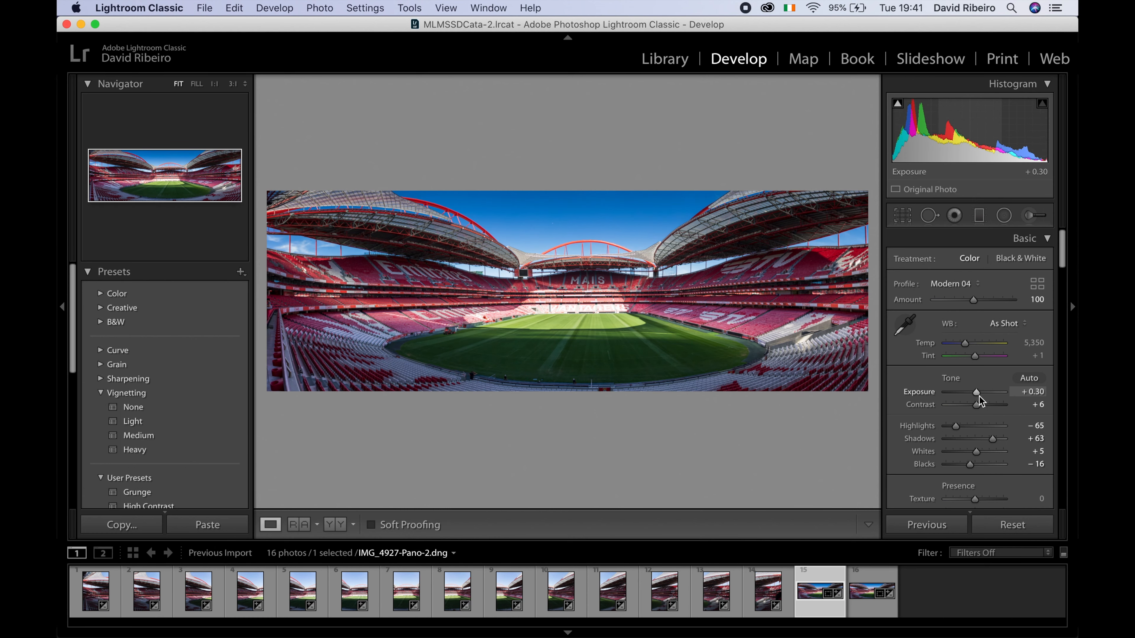
{"action": "left_click", "coordinate": [537, 380]}
{"action": "left_click_drag", "start_coordinate": [553, 385], "coordinate": [710, 351]}
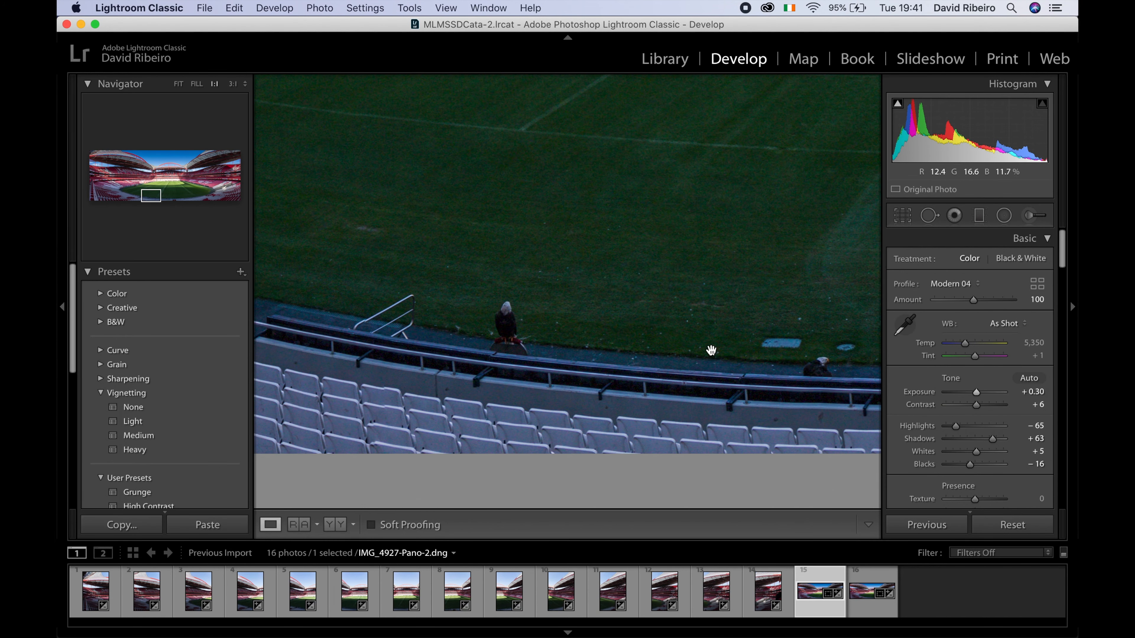
{"action": "left_click", "coordinate": [711, 351]}
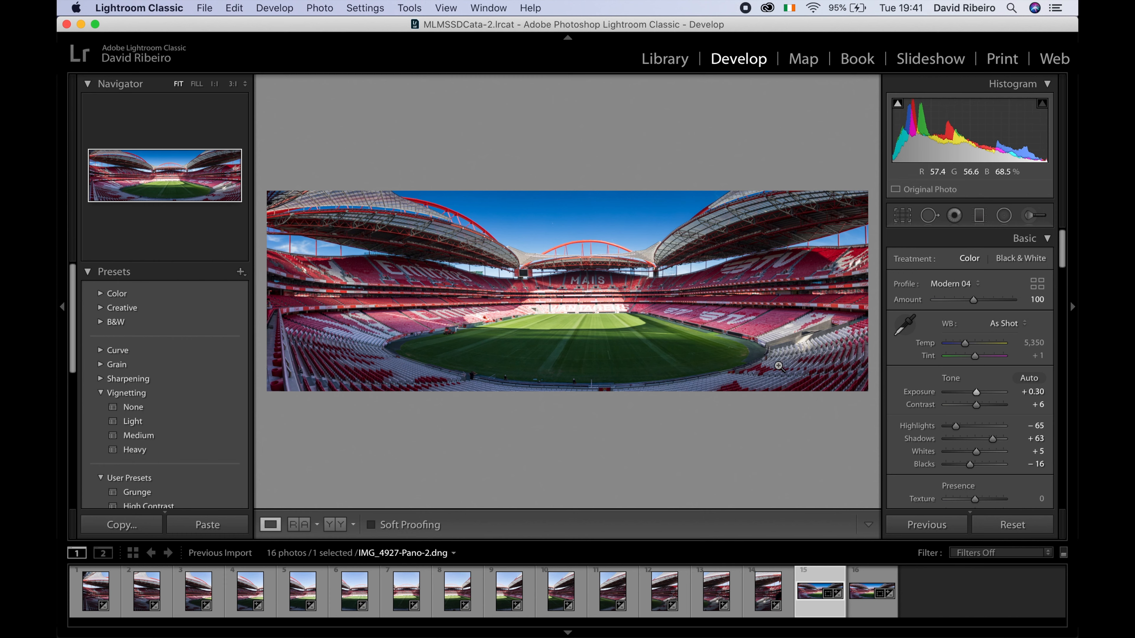
- Check the panorama's export settings and the contents of the Instagram destination folder without exporting
{"action": "right_click", "coordinate": [555, 298]}
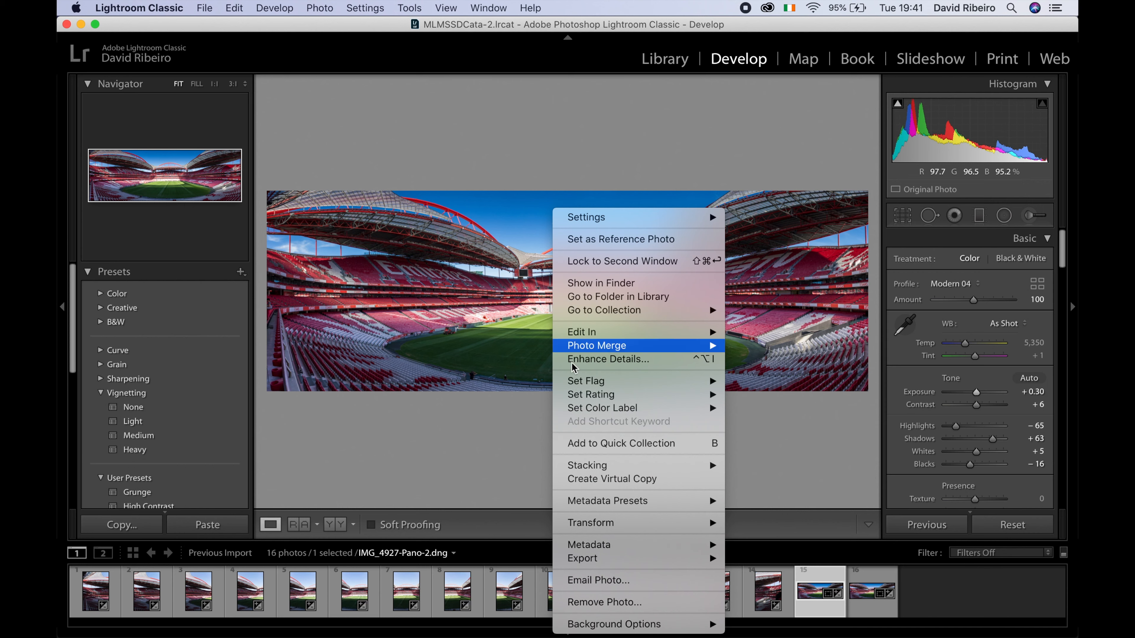
{"action": "mouse_move", "coordinate": [713, 559]}
{"action": "left_click", "coordinate": [804, 522]}
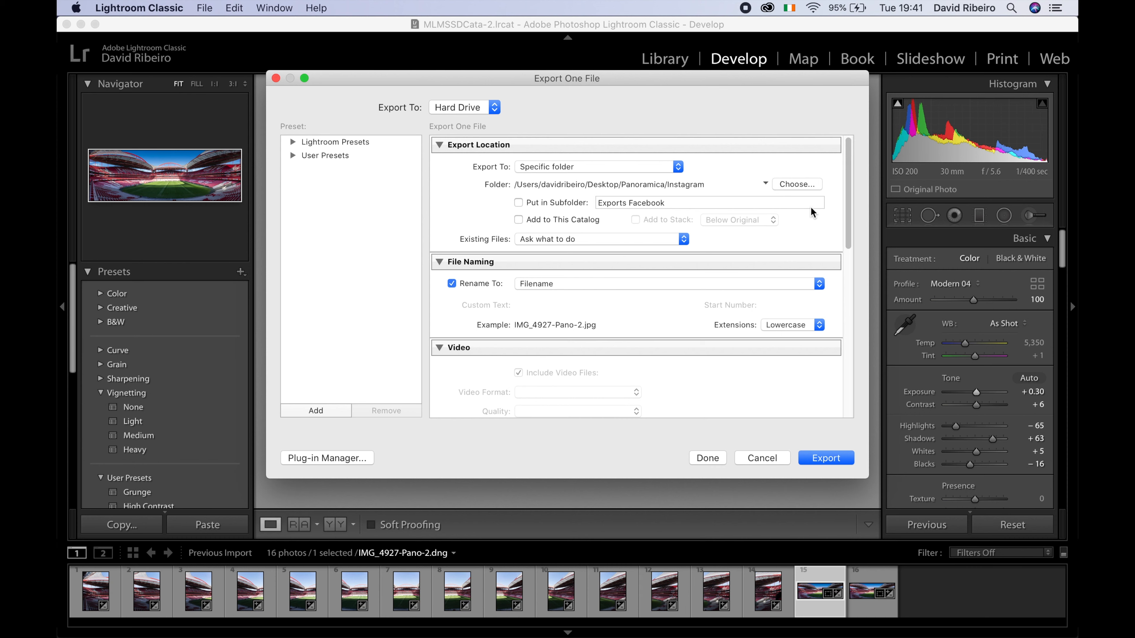
{"action": "left_click", "coordinate": [798, 185]}
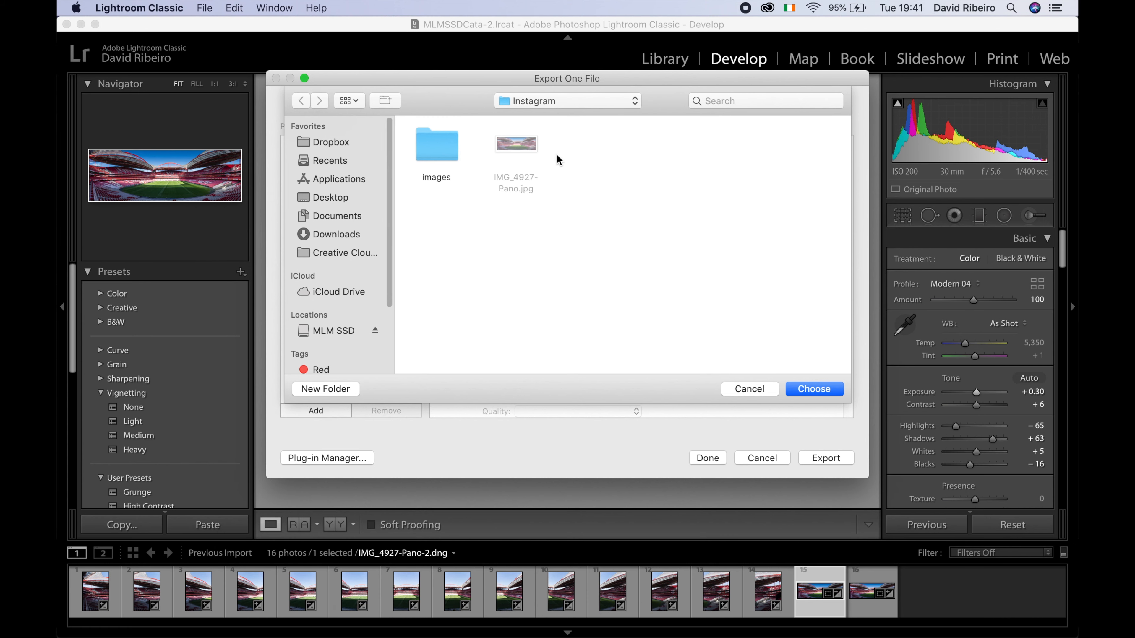
{"action": "left_click", "coordinate": [766, 395]}
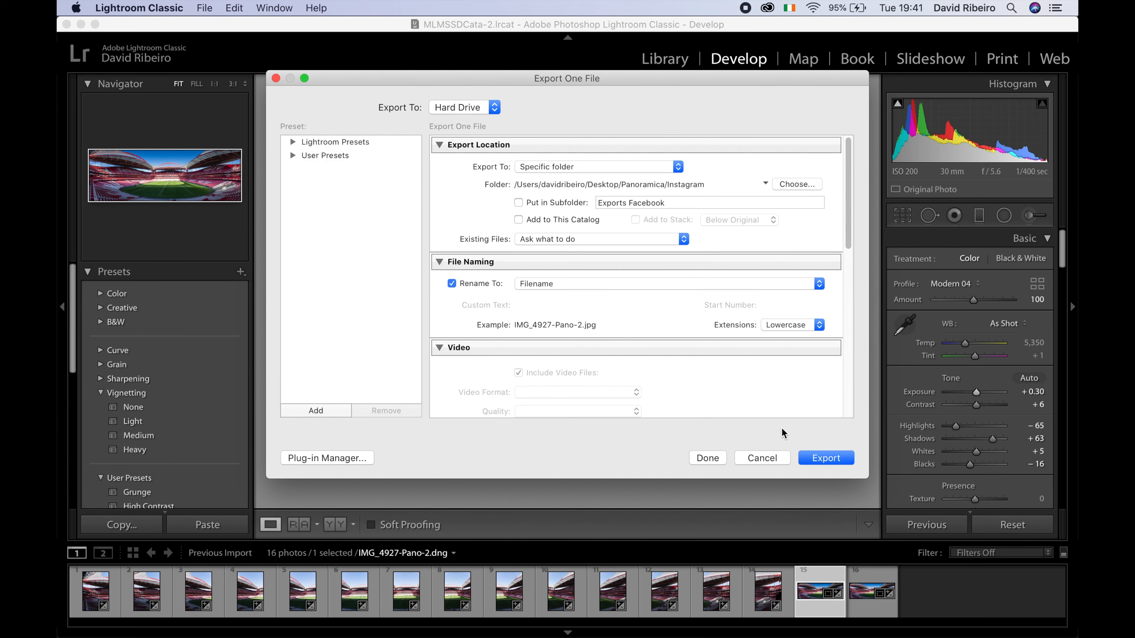
{"action": "left_click", "coordinate": [762, 458]}
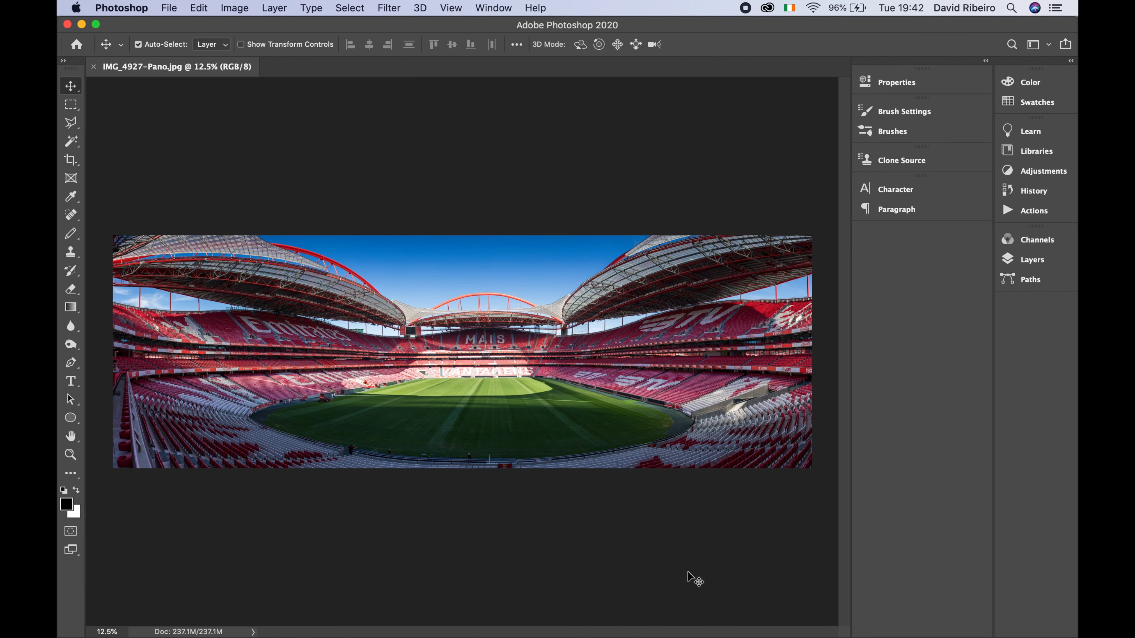
- Switch to Photoshop and open the Divide Slice settings for the exported panorama using the Slice tool
{"action": "left_click", "coordinate": [75, 162]}
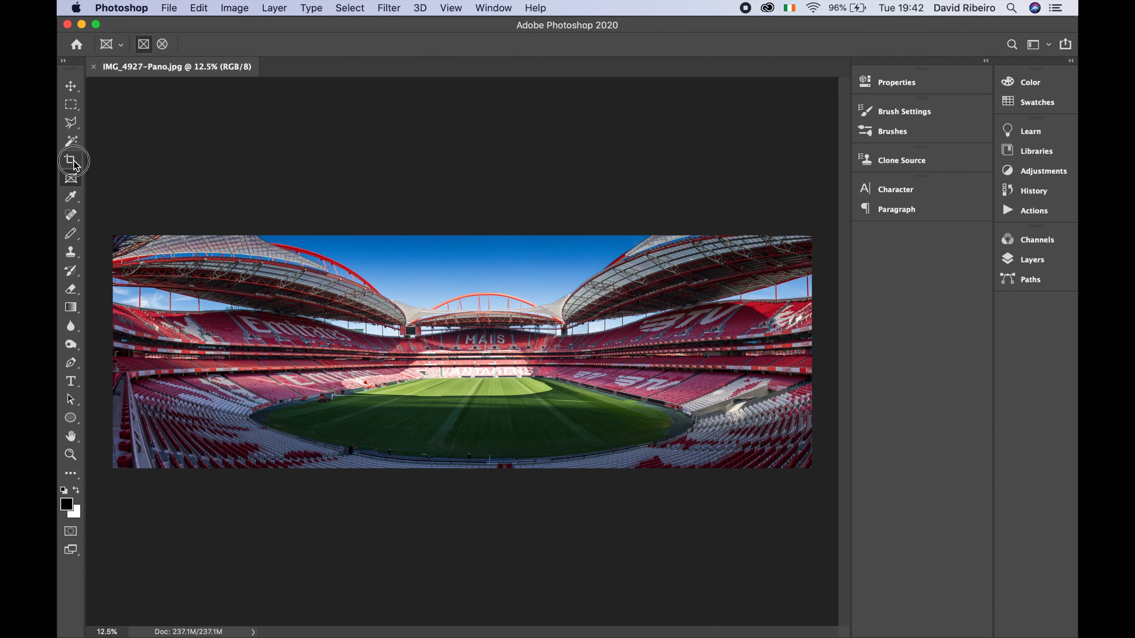
{"action": "left_click", "coordinate": [74, 162]}
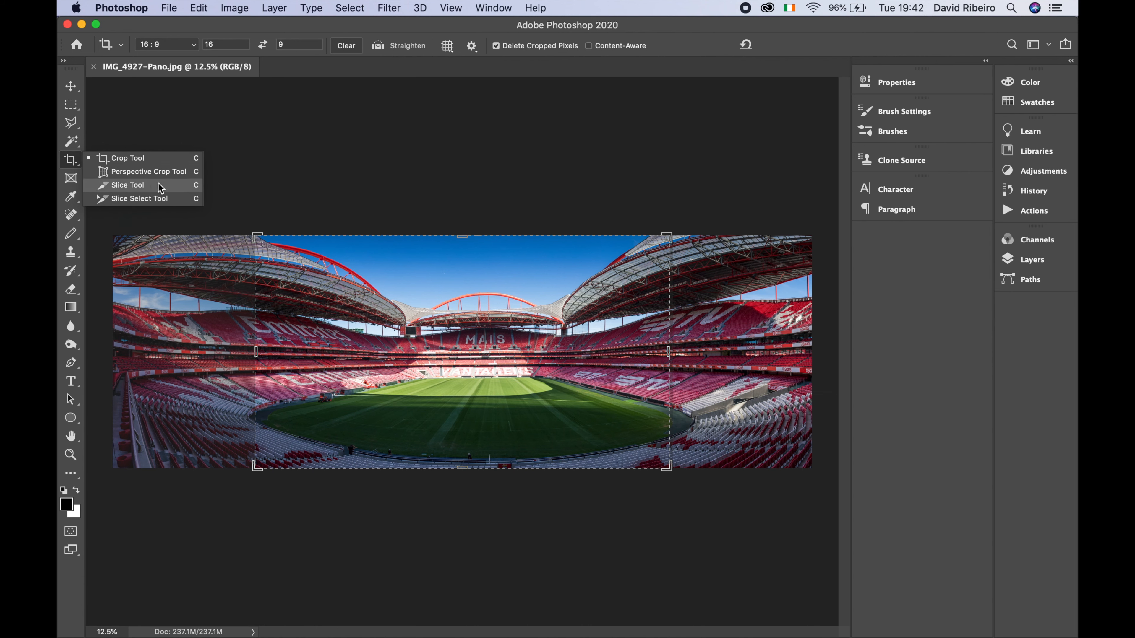
{"action": "left_click", "coordinate": [171, 186]}
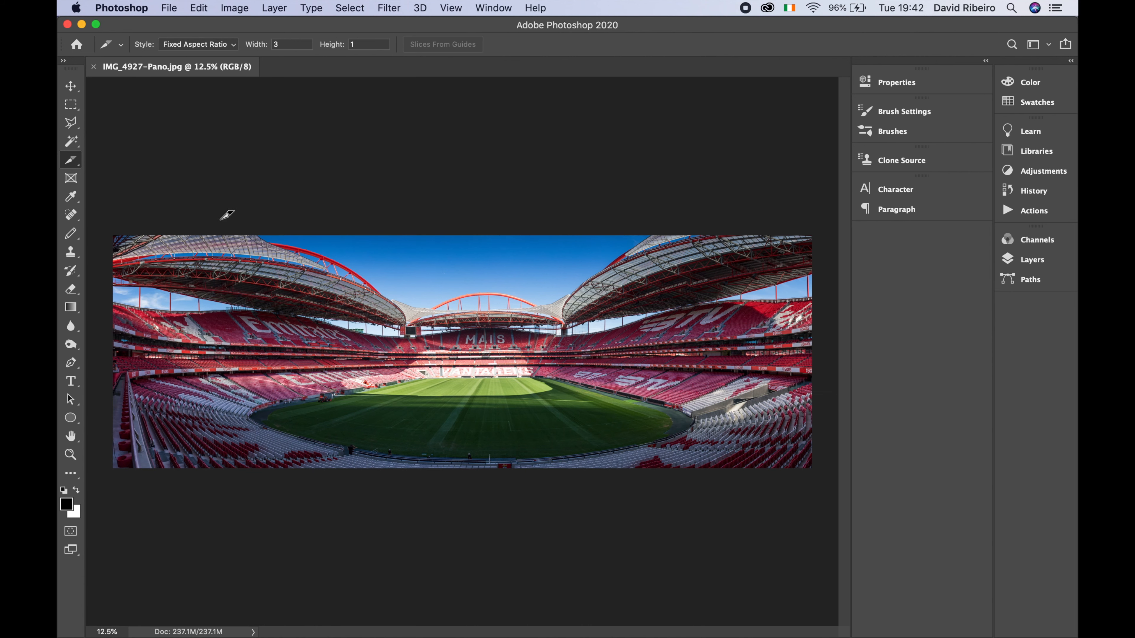
{"action": "right_click", "coordinate": [275, 315]}
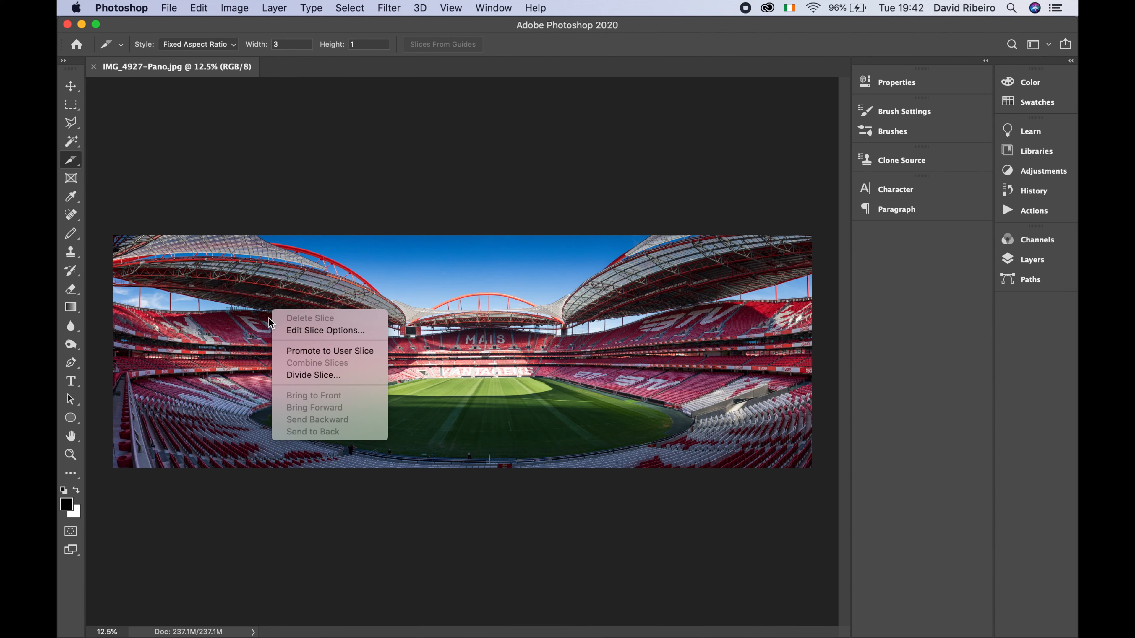
{"action": "left_click", "coordinate": [359, 380]}
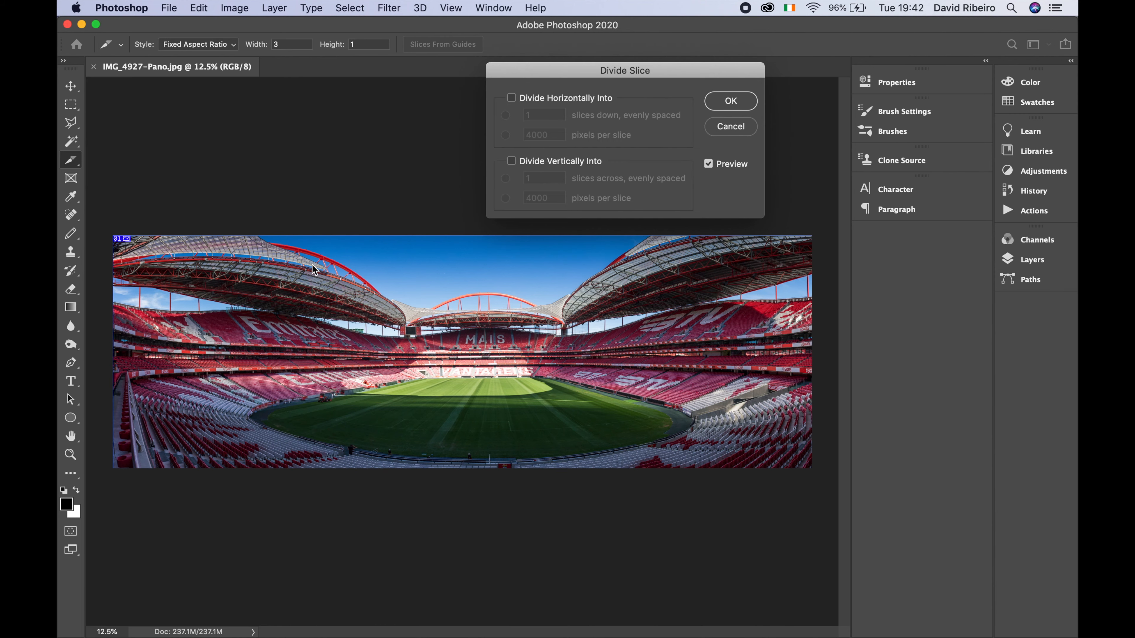
- Try dividing the panorama horizontally into 3 evenly spaced slices down, and turn the horizontal division off again
{"action": "left_click", "coordinate": [511, 98]}
{"action": "type", "text": "3"}
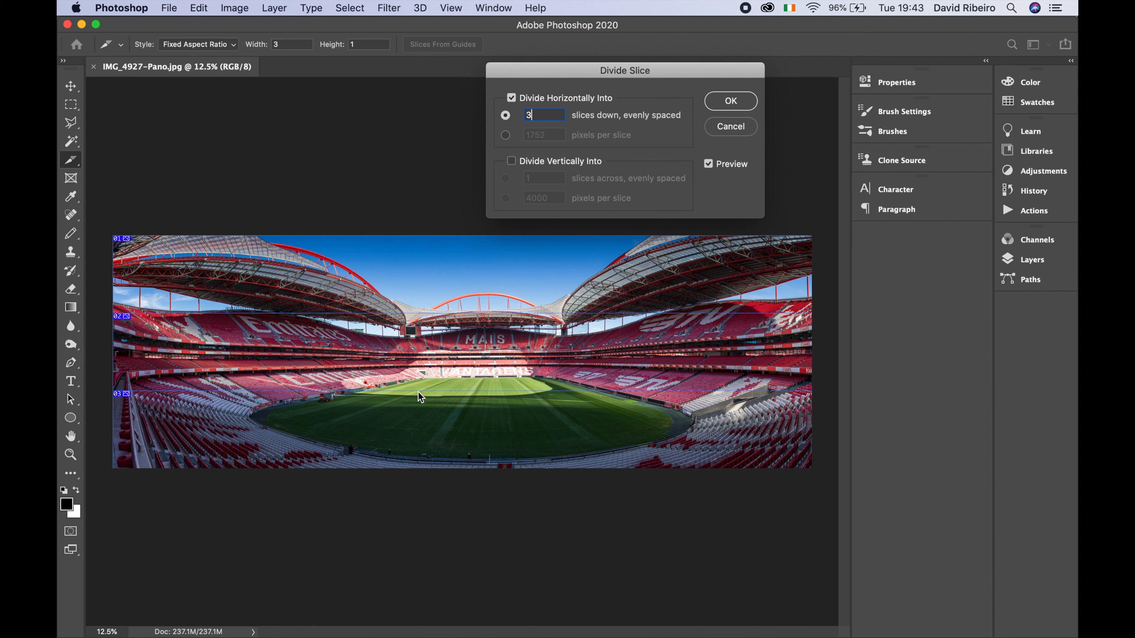
{"action": "left_click", "coordinate": [511, 98]}
- Divide the panorama vertically into 3 evenly spaced slices across
{"action": "left_click", "coordinate": [511, 161]}
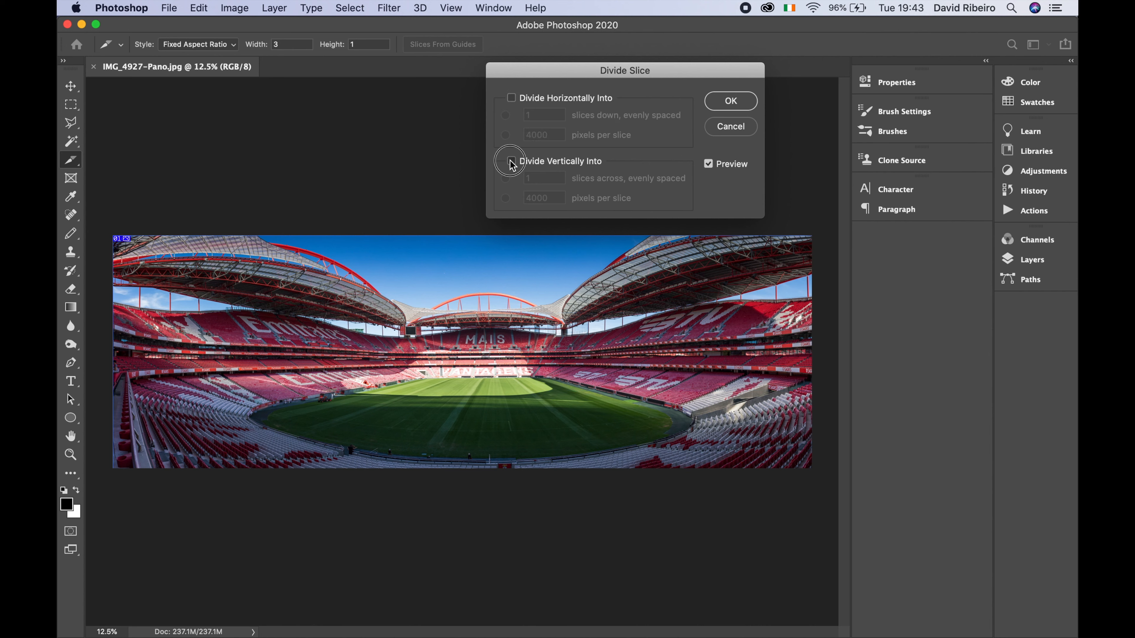
{"action": "type", "text": "3"}
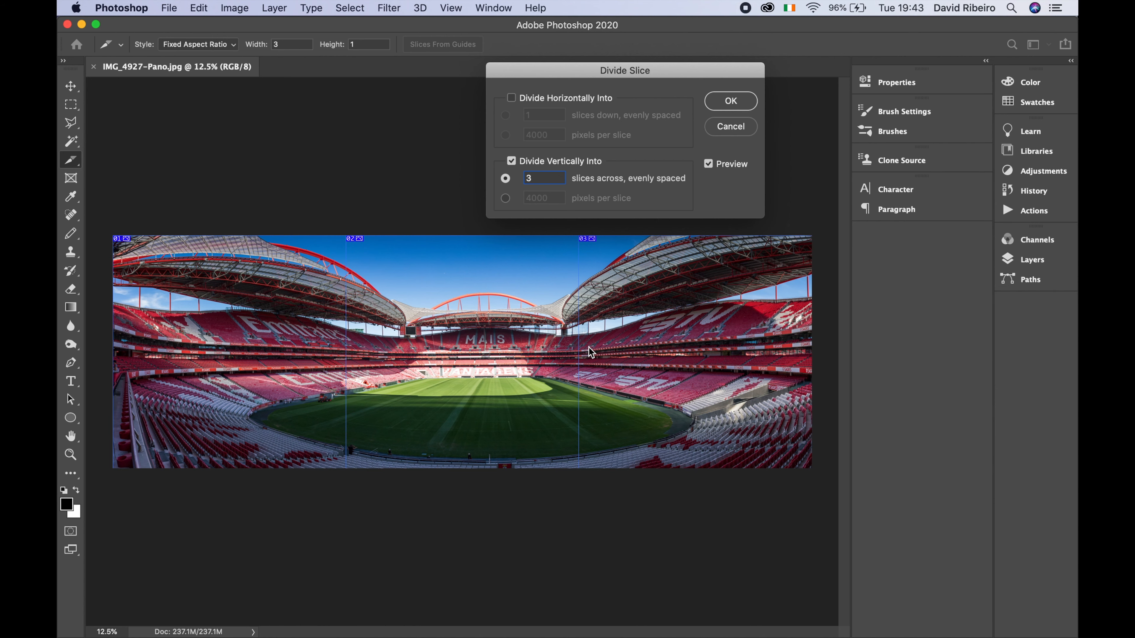
{"action": "left_click", "coordinate": [722, 105]}
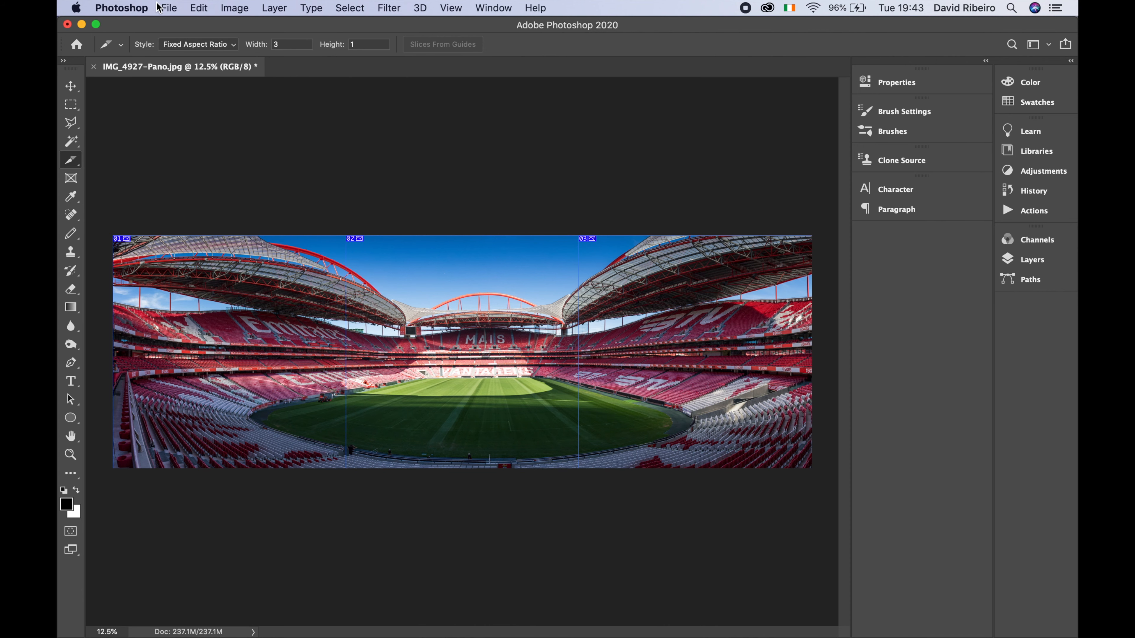
- Open the sliced panorama in Save for Web (Legacy) and fit the whole image in the preview
{"action": "left_click", "coordinate": [167, 8]}
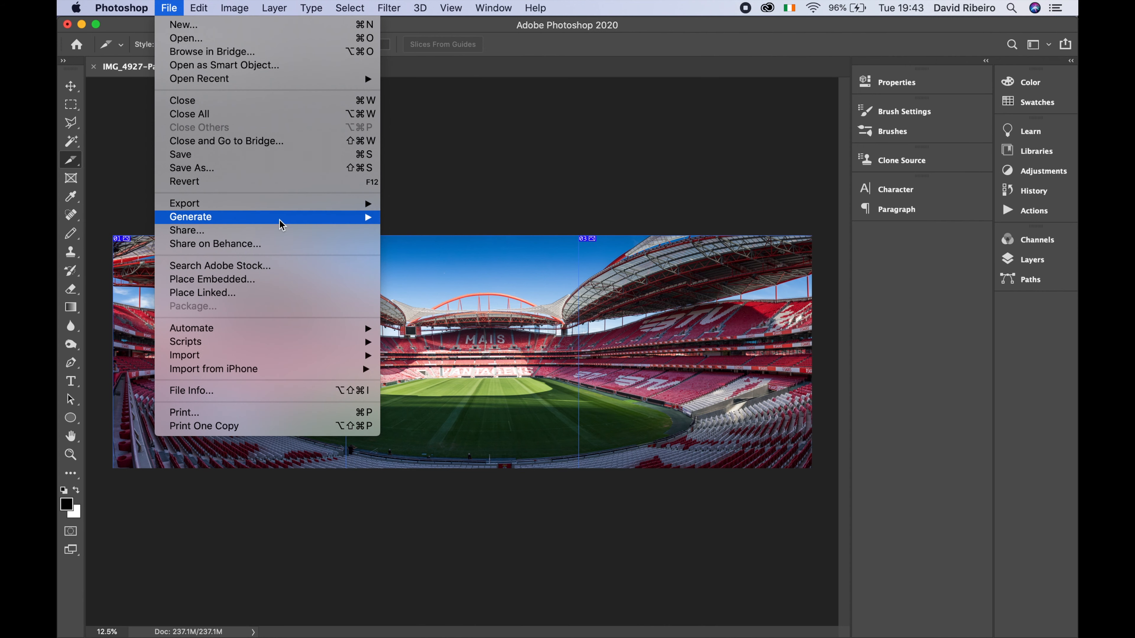
{"action": "mouse_move", "coordinate": [308, 210]}
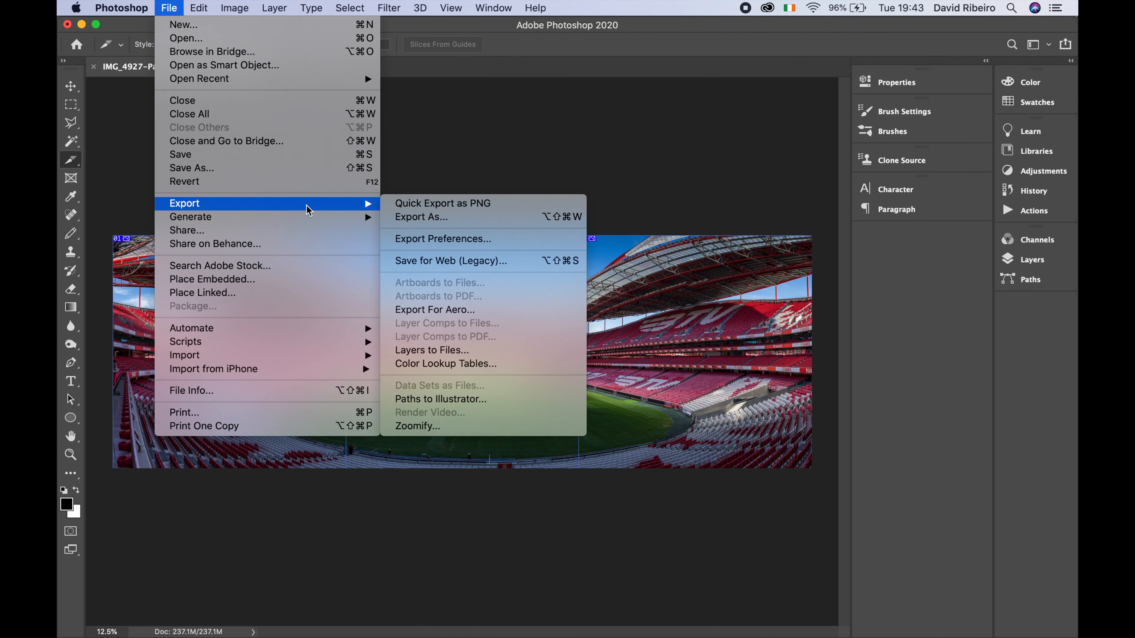
{"action": "left_click", "coordinate": [493, 269]}
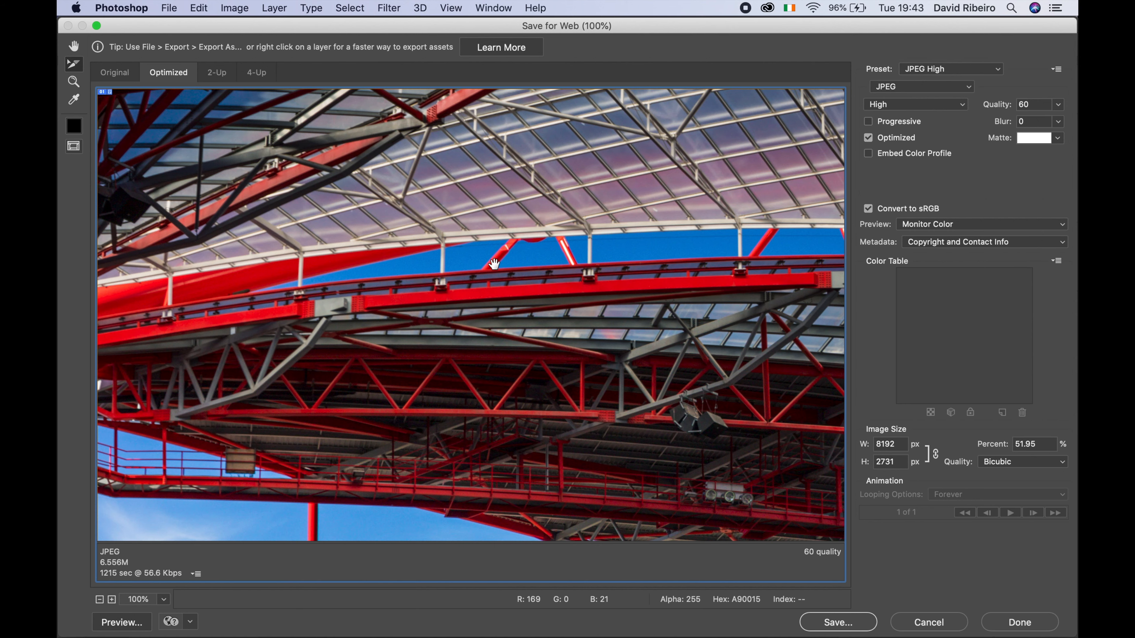
{"action": "key", "text": "super+0"}
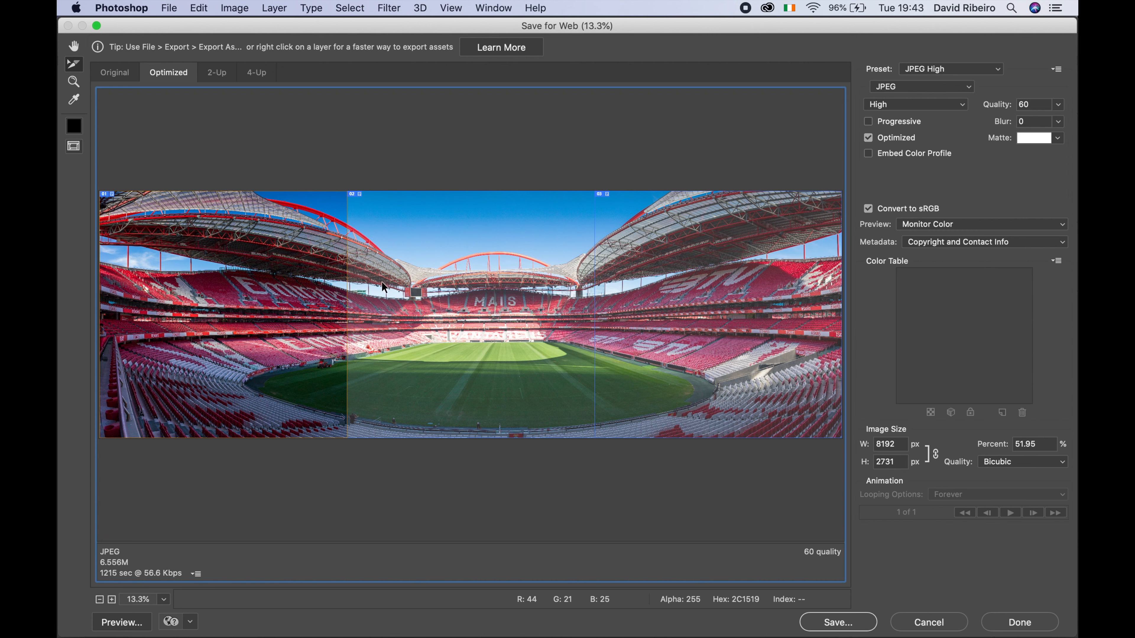
- Go through the three slices of the panorama and check the file format set for each, leaving them as JPEG
{"action": "left_click", "coordinate": [909, 89]}
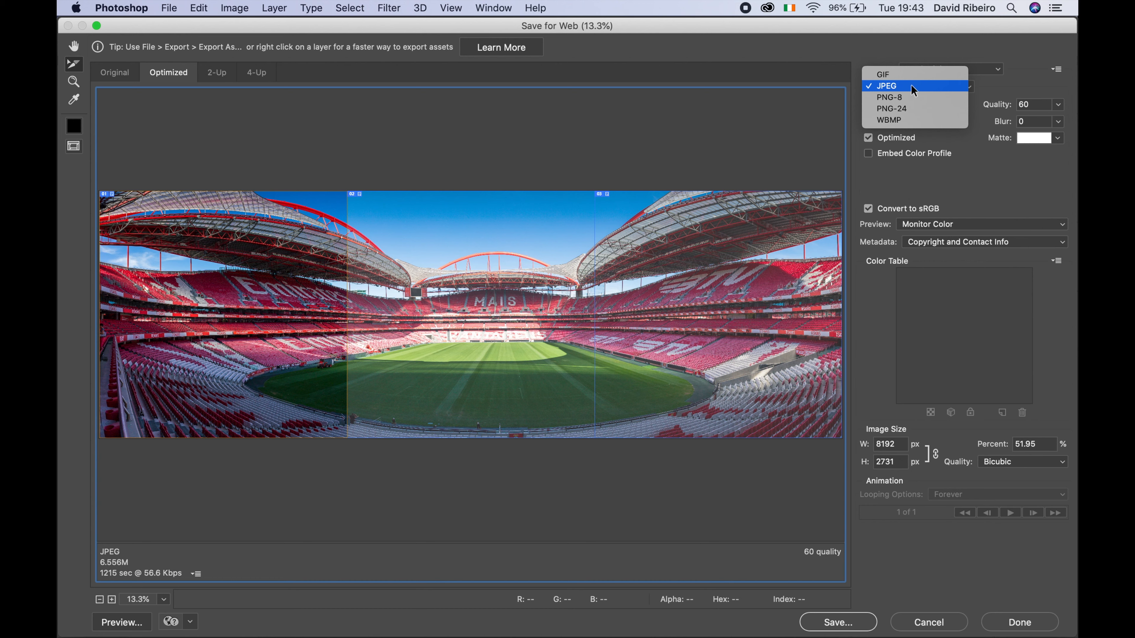
{"action": "left_click", "coordinate": [250, 341]}
{"action": "left_click", "coordinate": [438, 308]}
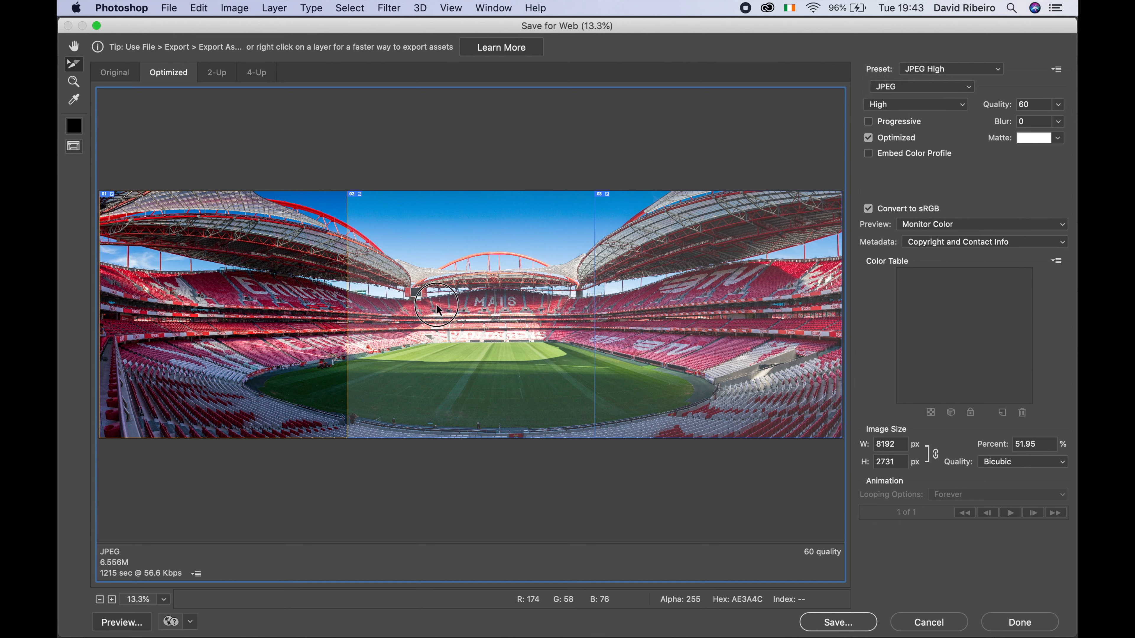
{"action": "left_click", "coordinate": [697, 265]}
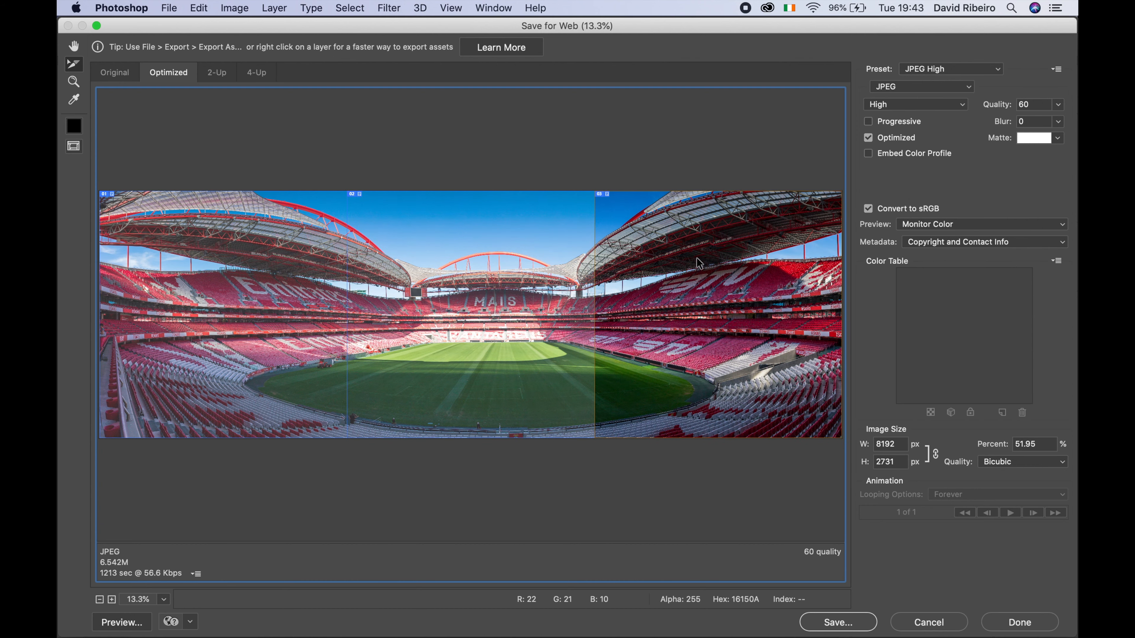
{"action": "left_click", "coordinate": [518, 295]}
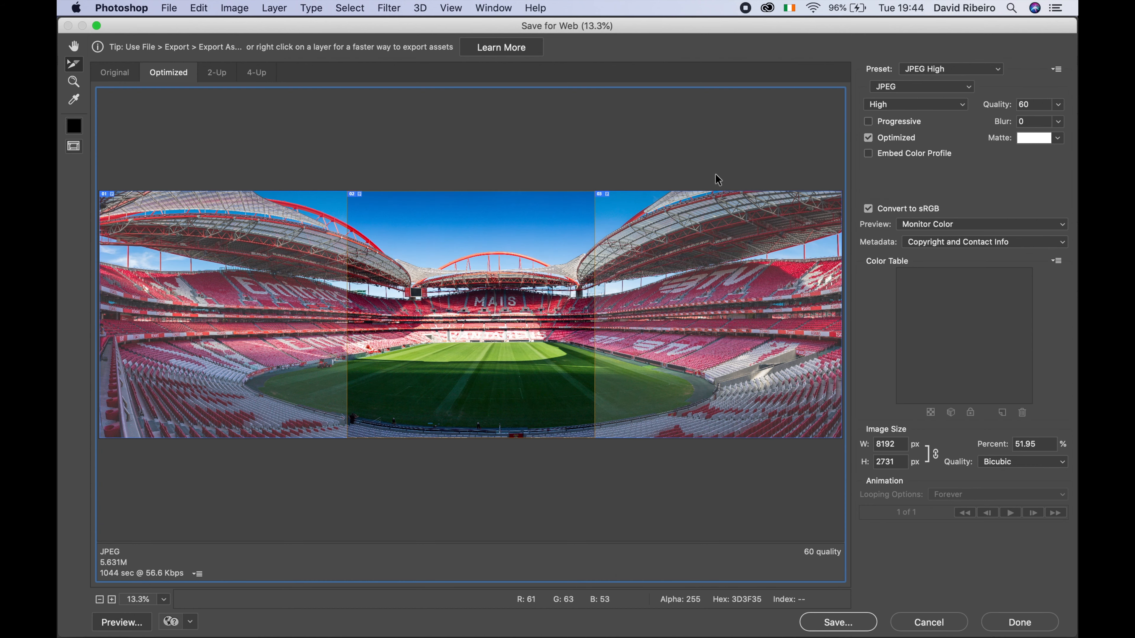
{"action": "left_click", "coordinate": [913, 88]}
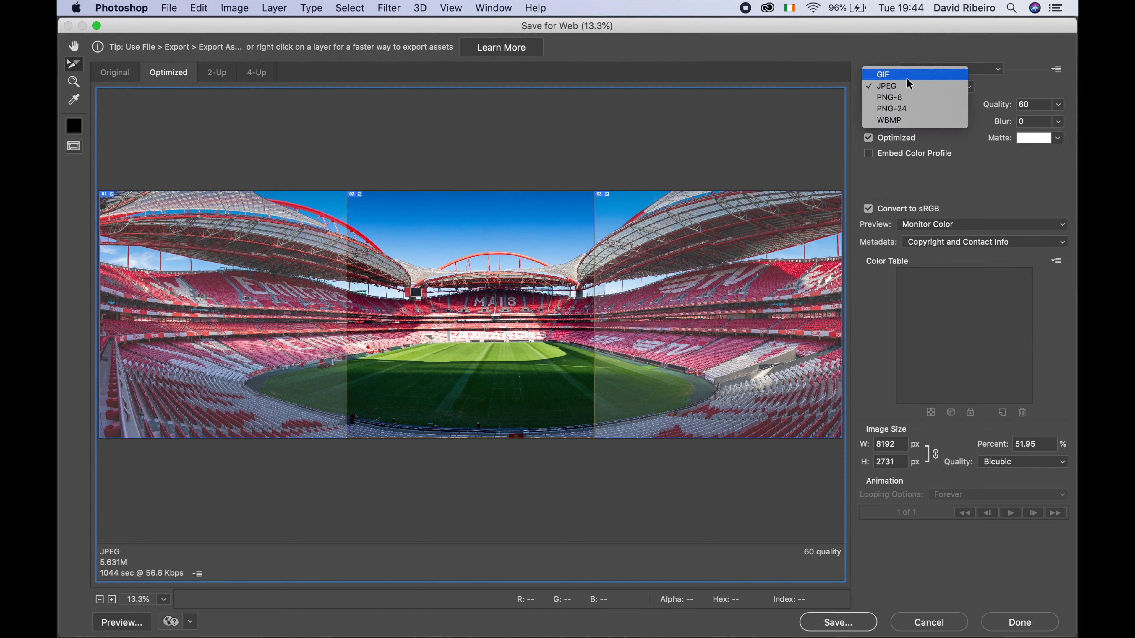
{"action": "left_click", "coordinate": [907, 76]}
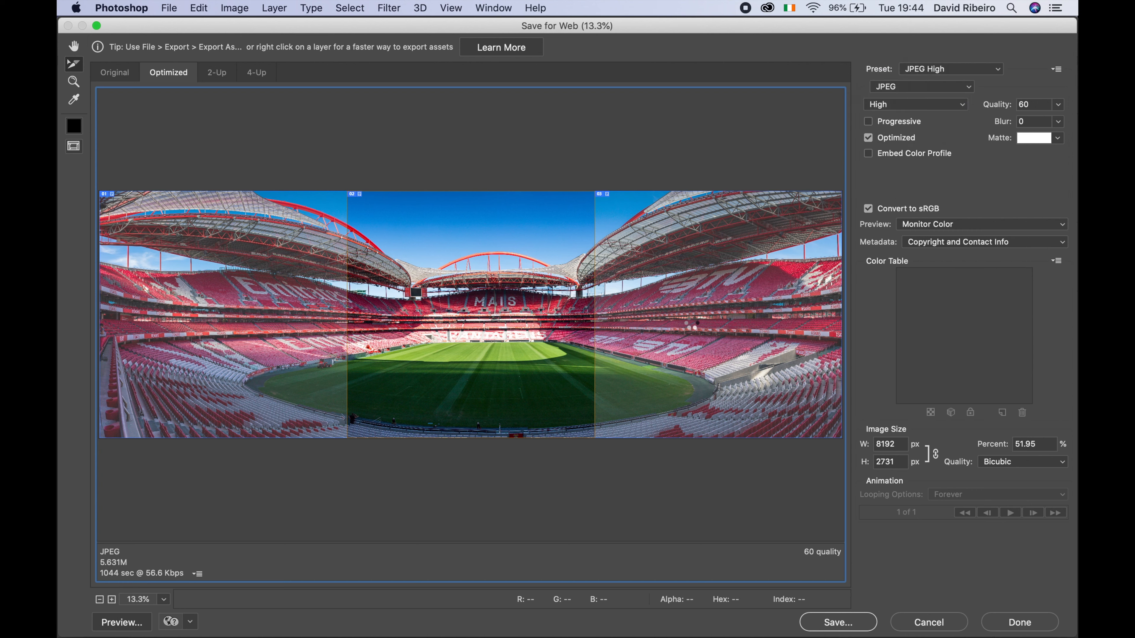
{"action": "left_click", "coordinate": [690, 324]}
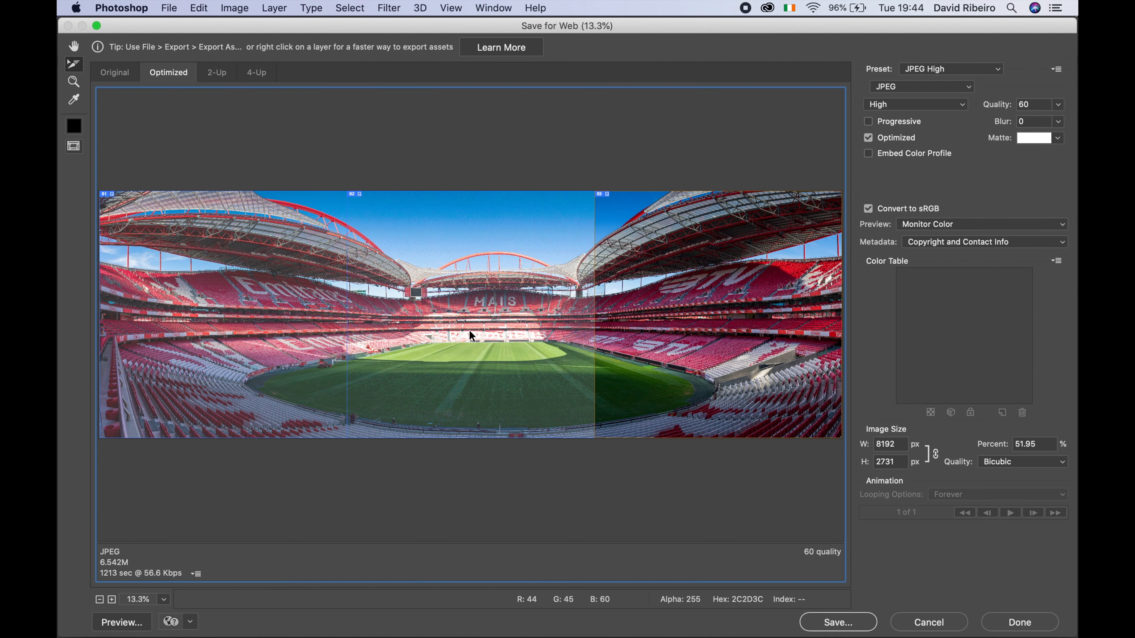
{"action": "left_click", "coordinate": [226, 340]}
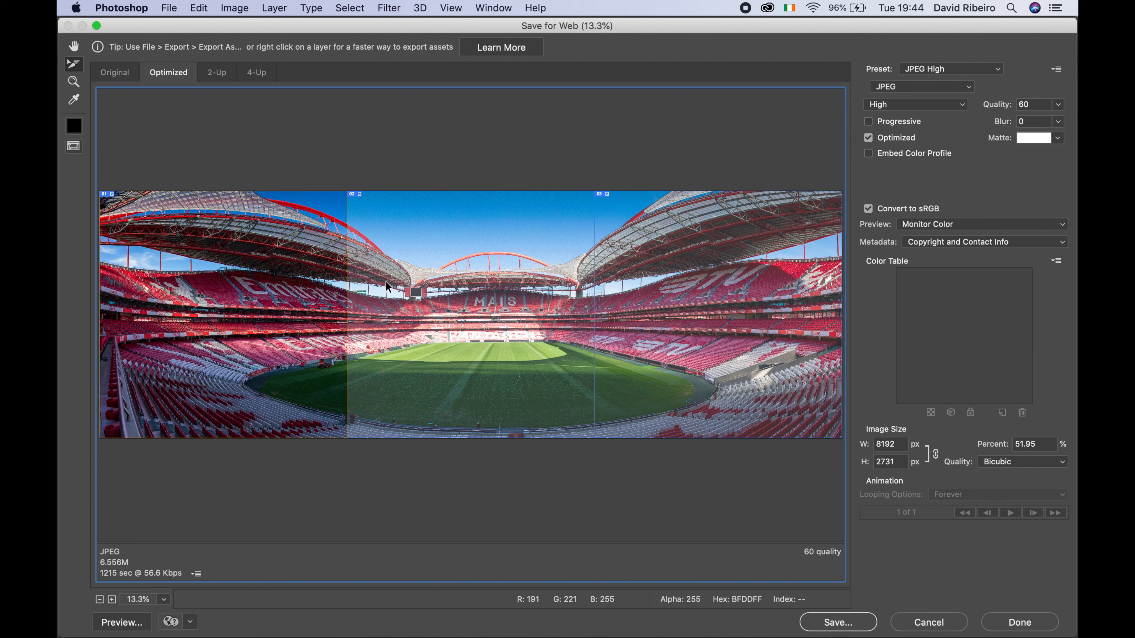
- Change the export format of the panorama's middle slice to JPEG
{"action": "left_click", "coordinate": [427, 277]}
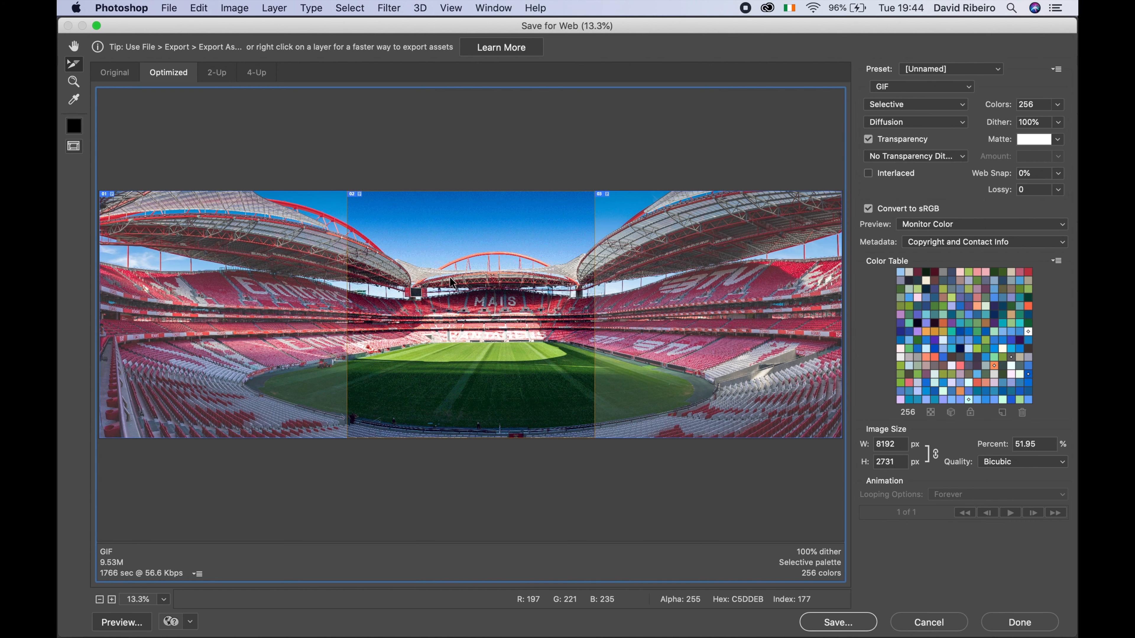
{"action": "left_click", "coordinate": [924, 87]}
{"action": "left_click", "coordinate": [916, 100]}
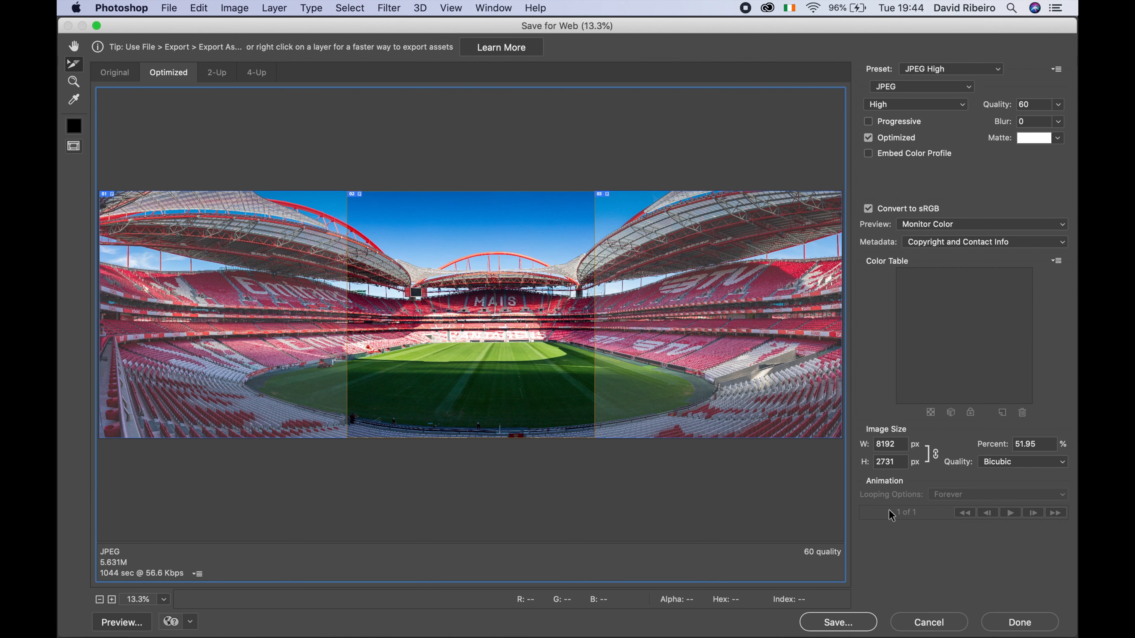
- Save all slices as images only under the name instapano.jpg in a new folder named instagram
{"action": "left_click", "coordinate": [846, 628]}
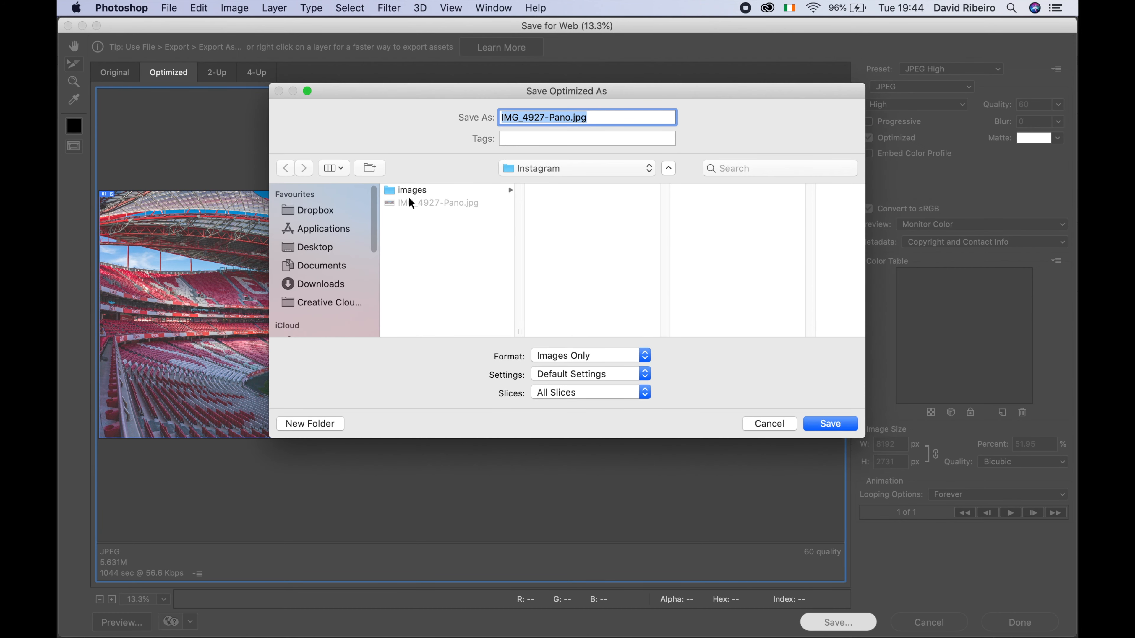
{"action": "left_click", "coordinate": [325, 421]}
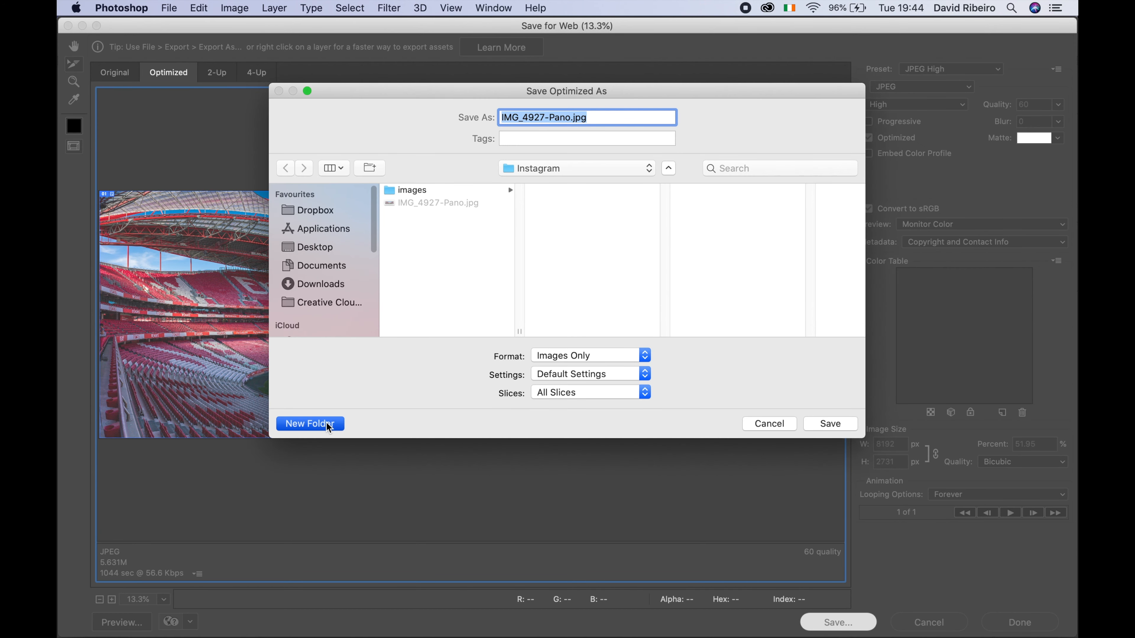
{"action": "type", "text": "instagram"}
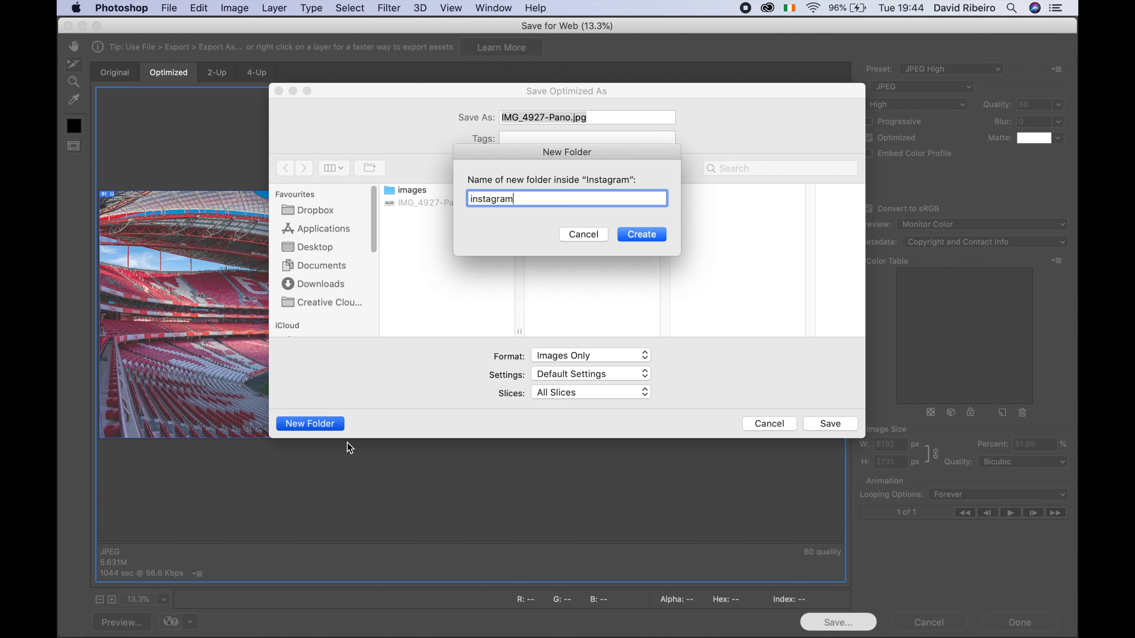
{"action": "left_click", "coordinate": [642, 236]}
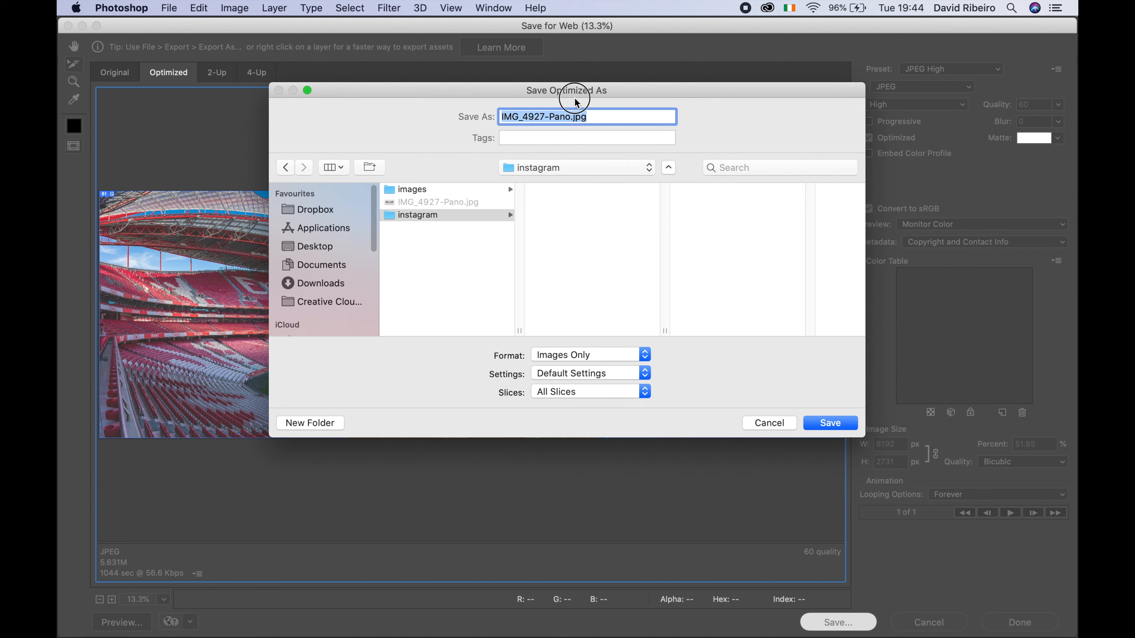
{"action": "left_click_drag", "start_coordinate": [571, 116], "coordinate": [387, 116]}
{"action": "type", "text": "instapano"}
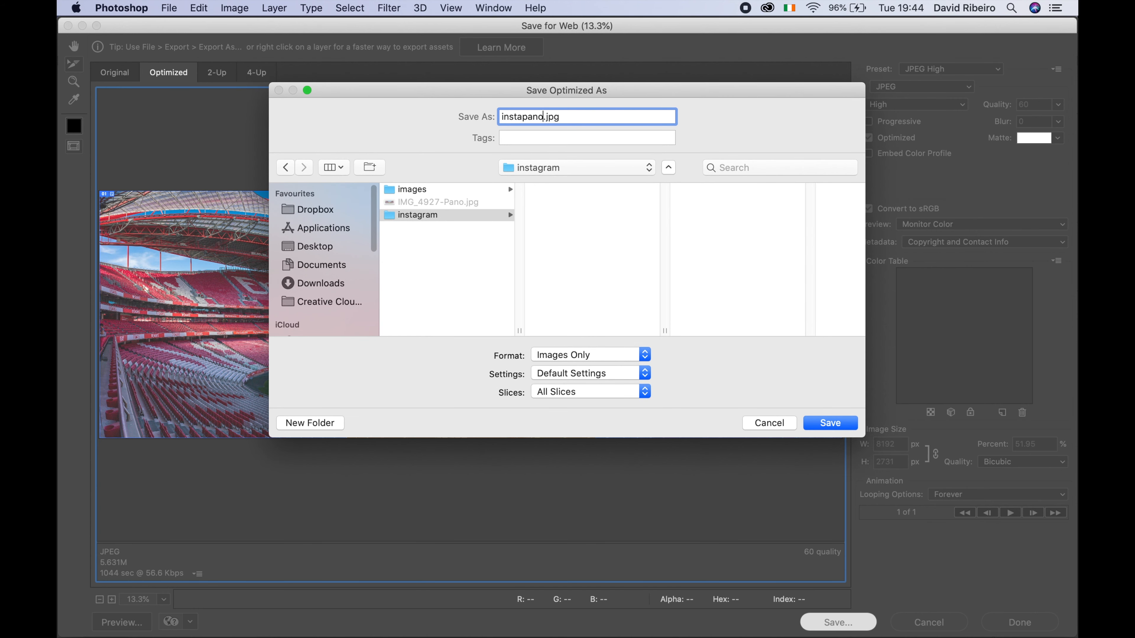
{"action": "left_click", "coordinate": [844, 423]}
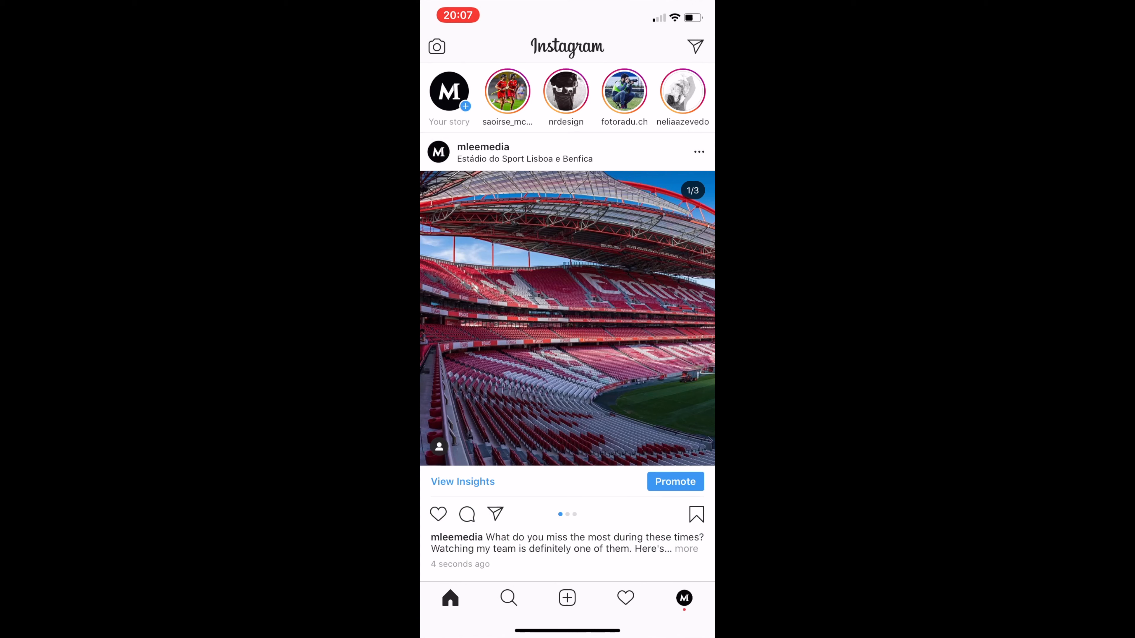
- Switch to Instagram and look through the three panorama slices in the published carousel post, going forward and back
{"action": "scroll", "coordinate": [567, 319], "scroll_direction": "right", "scroll_amount": 3}
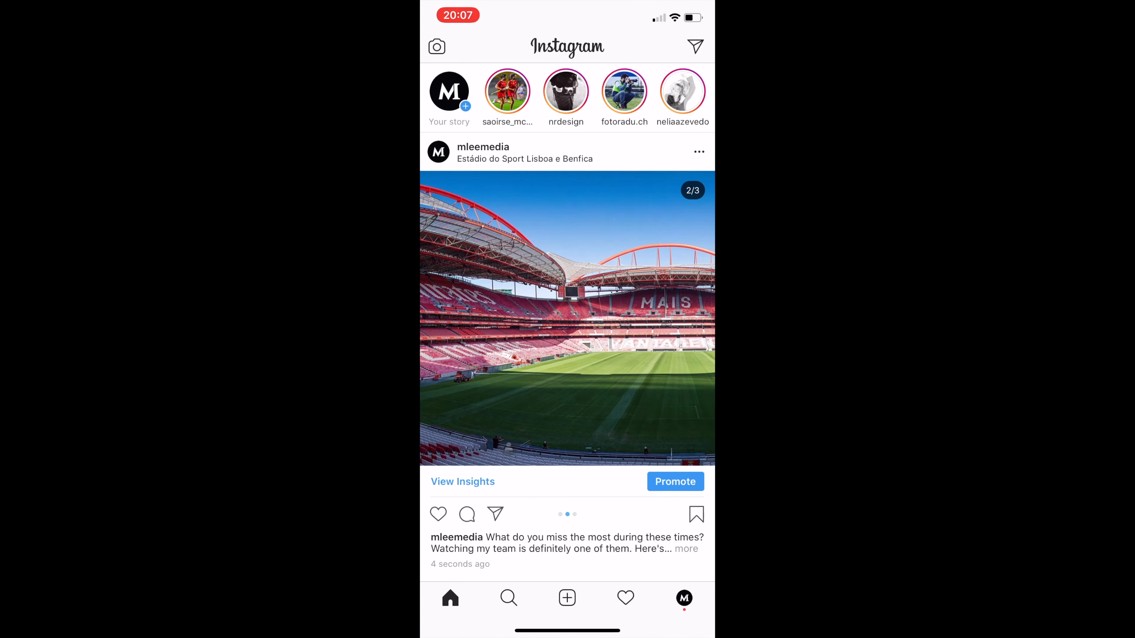
{"action": "scroll", "coordinate": [567, 318], "scroll_direction": "right", "scroll_amount": 3}
{"action": "scroll", "coordinate": [567, 318], "scroll_direction": "left", "scroll_amount": 3}
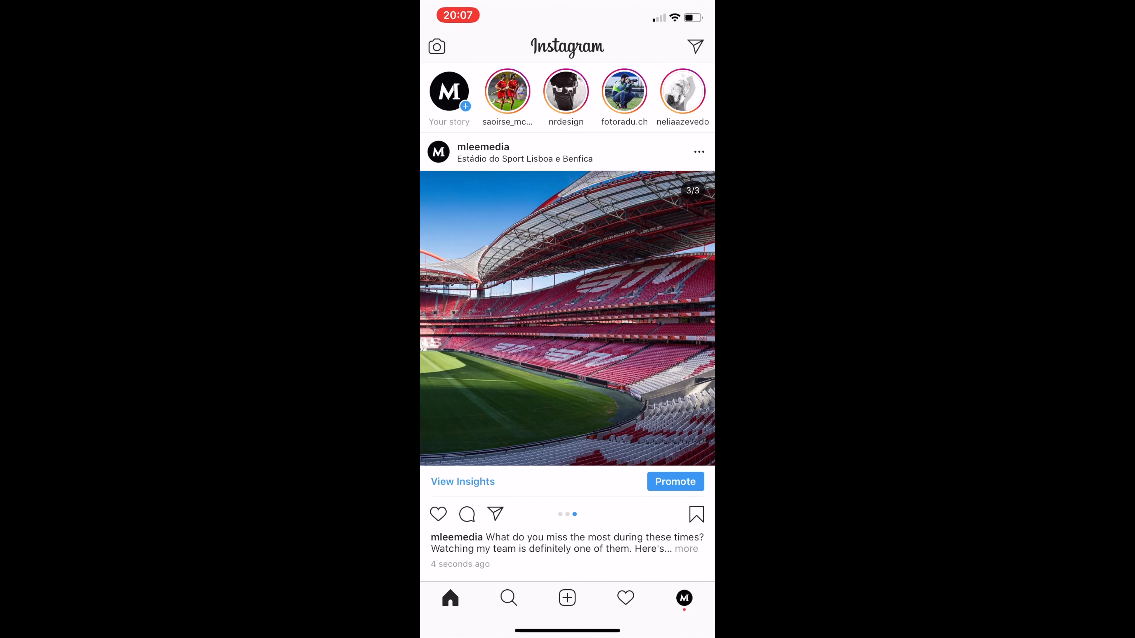
{"action": "scroll", "coordinate": [566, 319], "scroll_direction": "left", "scroll_amount": 3}
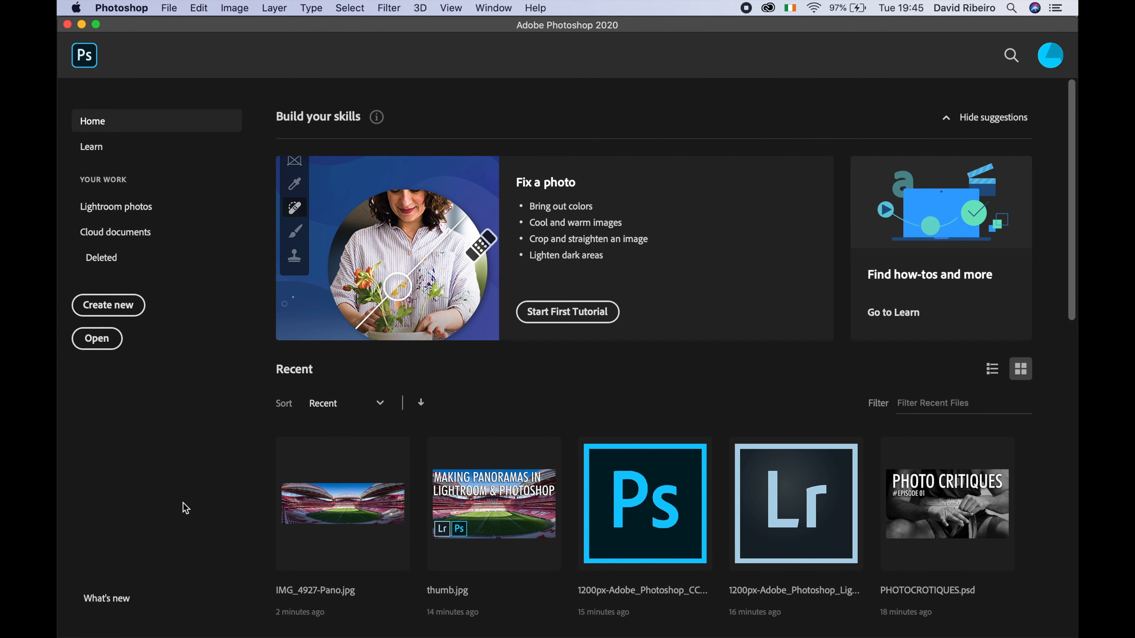
- In Photoshop, run Photomerge with Auto layout and Blend Images Together on all photos in the Panoramica Photoshop 2 folder
{"action": "left_click", "coordinate": [174, 10]}
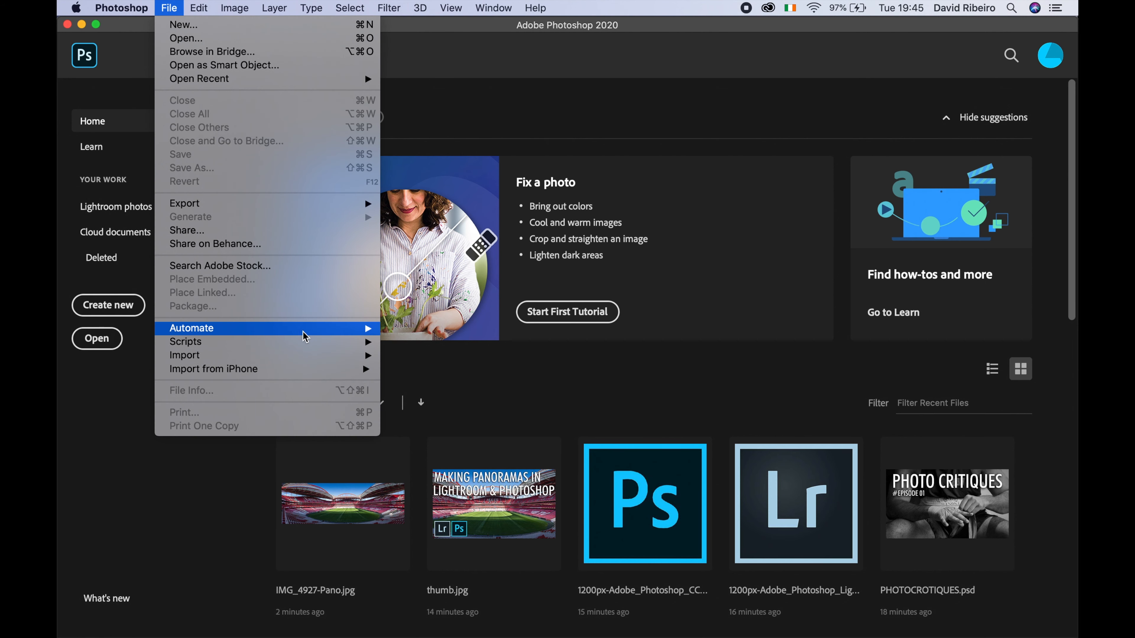
{"action": "mouse_move", "coordinate": [312, 343]}
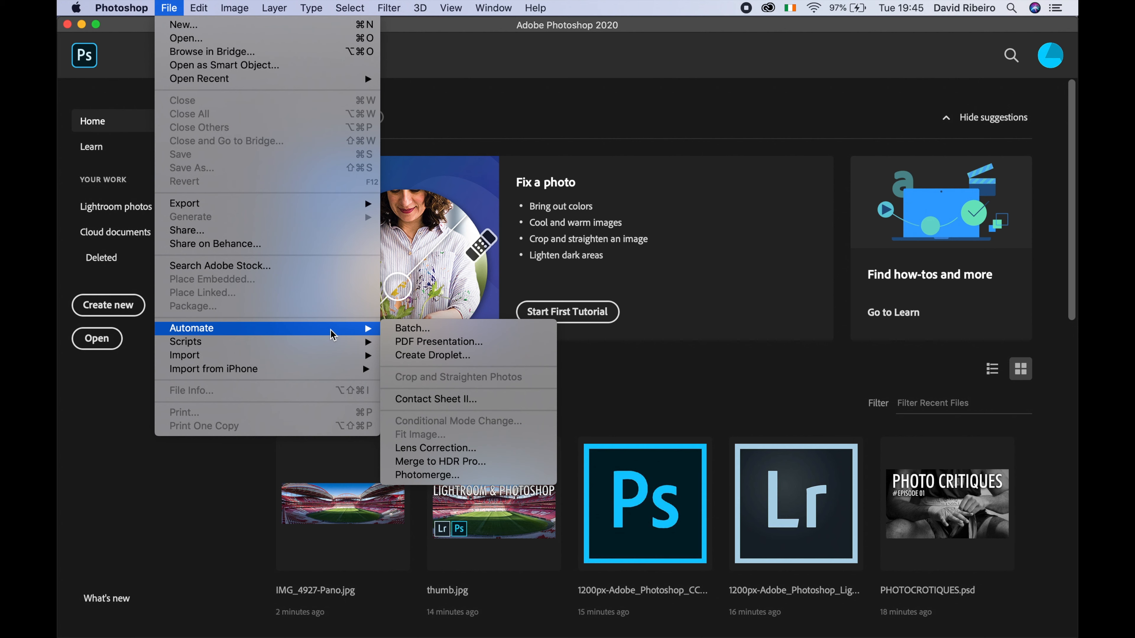
{"action": "left_click", "coordinate": [469, 474]}
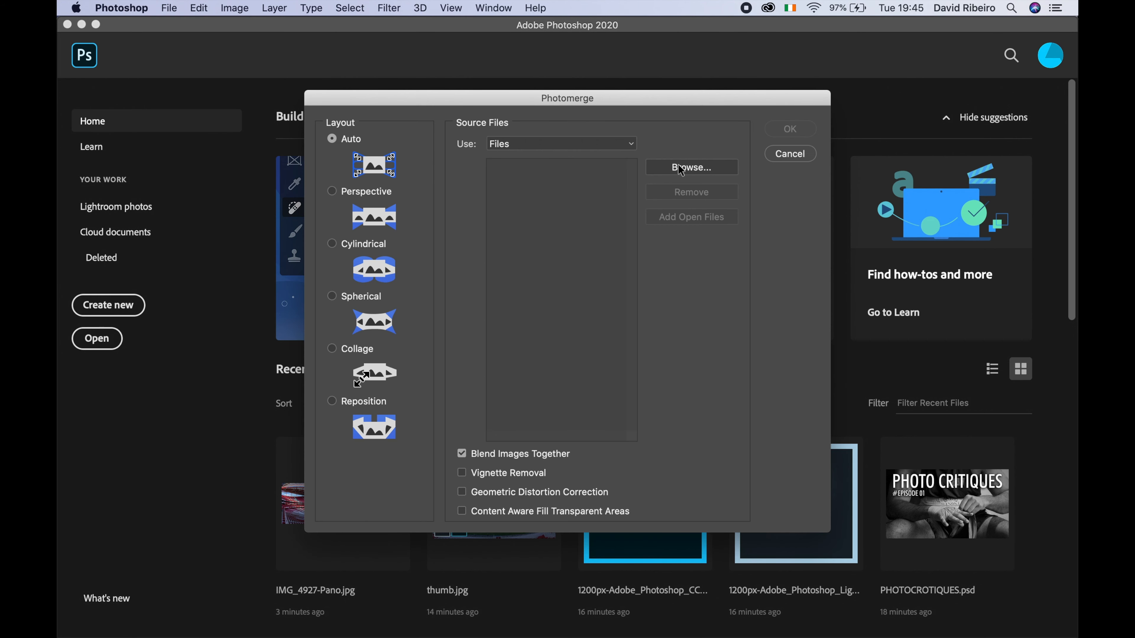
{"action": "left_click", "coordinate": [677, 164]}
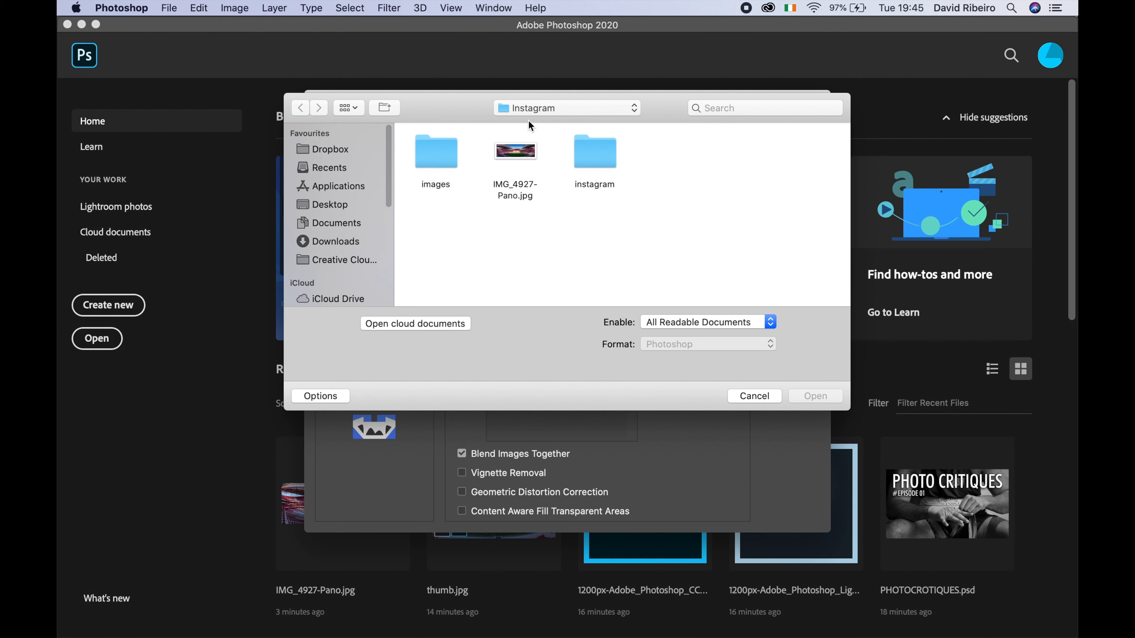
{"action": "left_click", "coordinate": [531, 111]}
{"action": "left_click", "coordinate": [539, 120]}
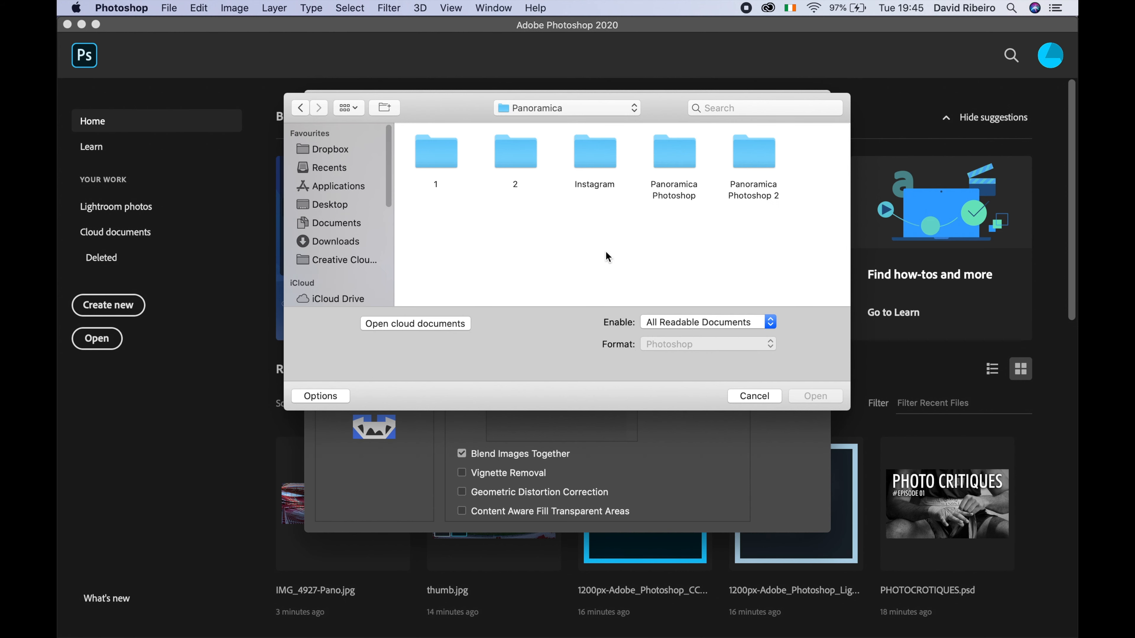
{"action": "double_click", "coordinate": [747, 163]}
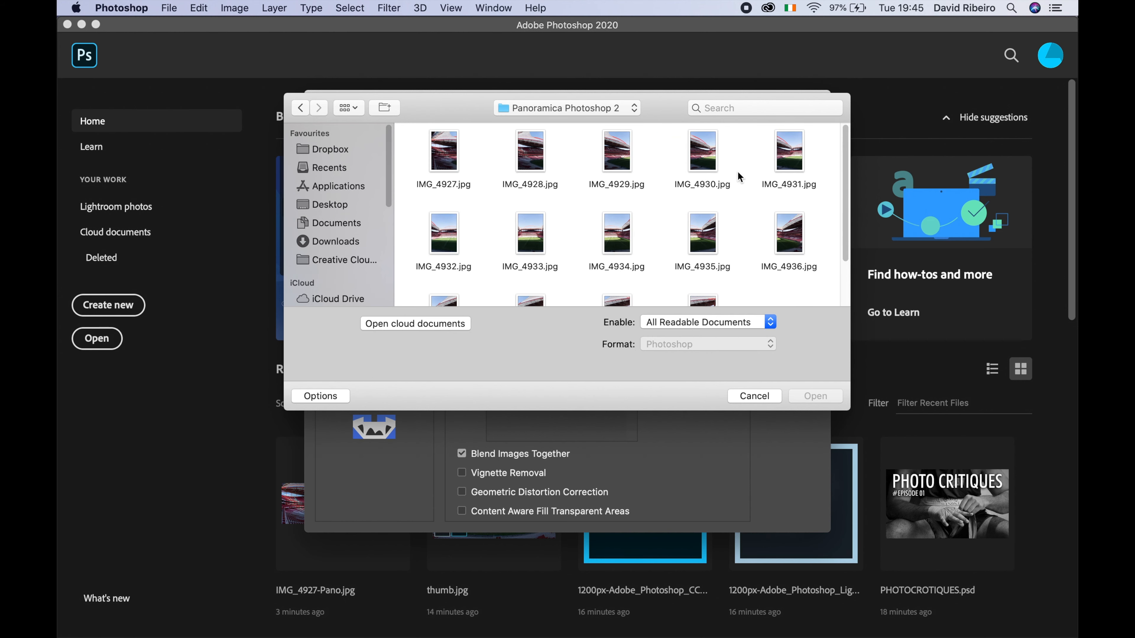
{"action": "left_click", "coordinate": [530, 216]}
{"action": "key", "text": "super+a"}
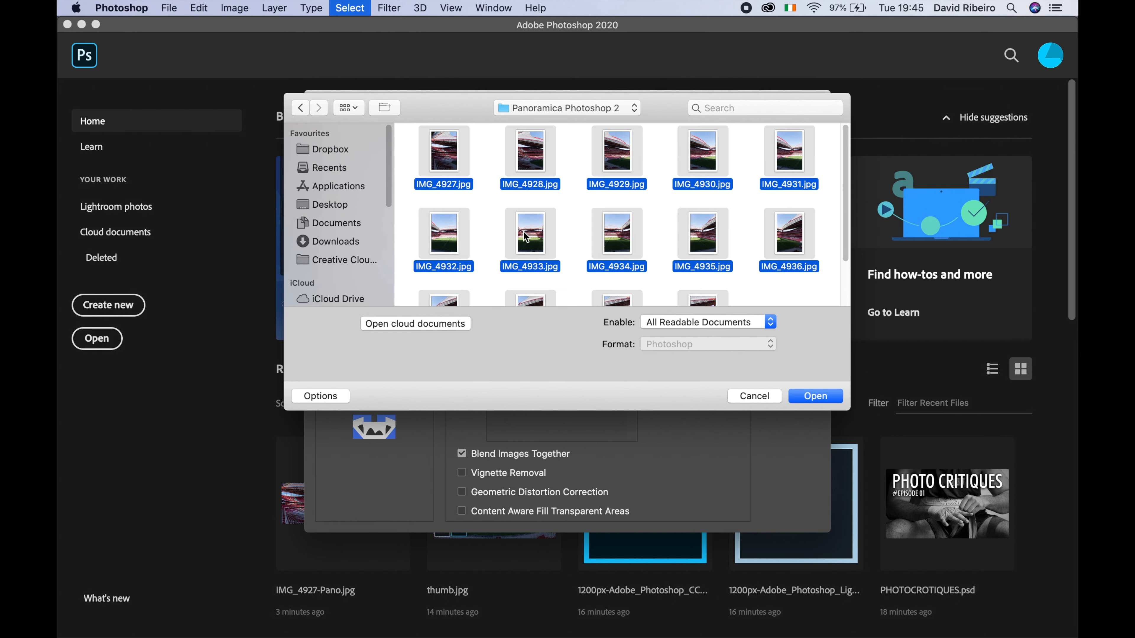
{"action": "left_click", "coordinate": [827, 400]}
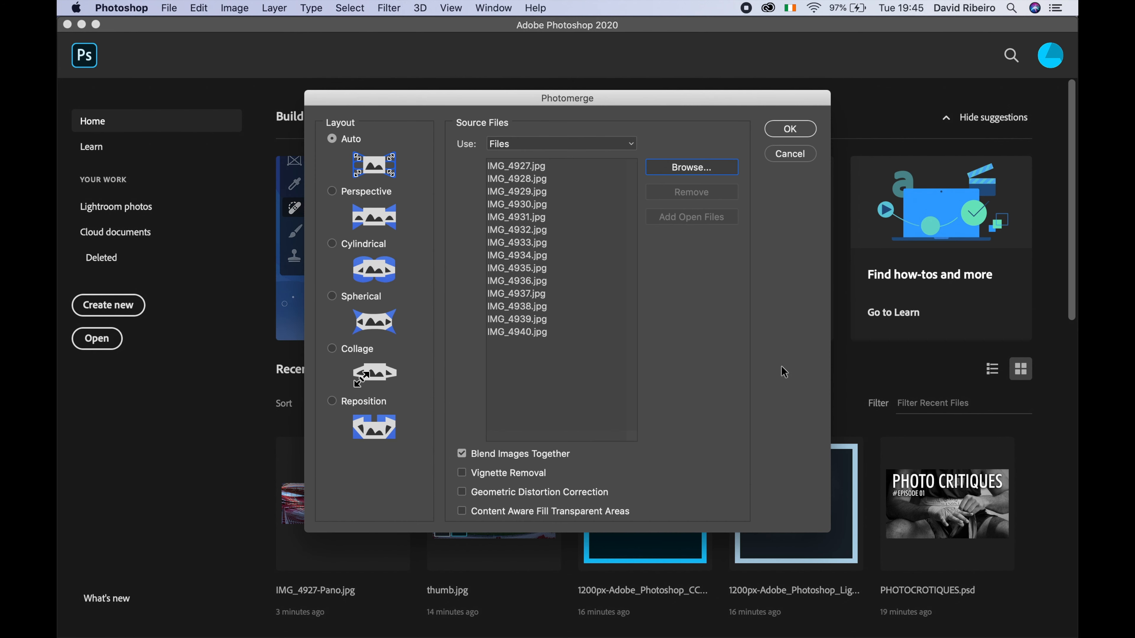
{"action": "left_click", "coordinate": [789, 129]}
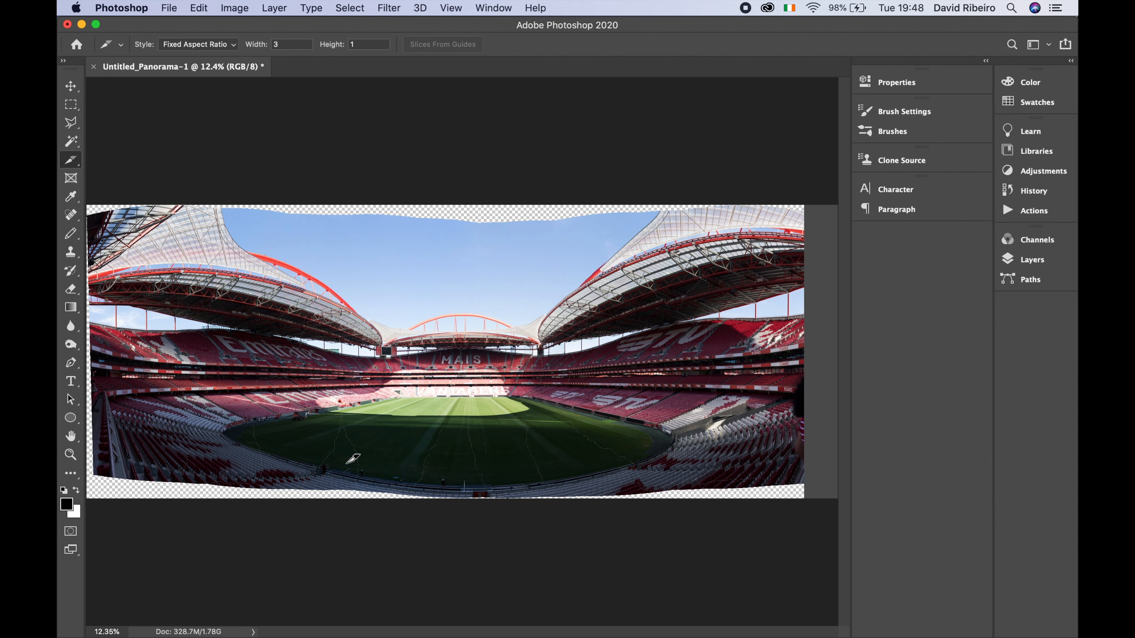
- Examine the merged panorama's masked photo layers and check the blending up close around the pitch
{"action": "left_click", "coordinate": [1048, 264]}
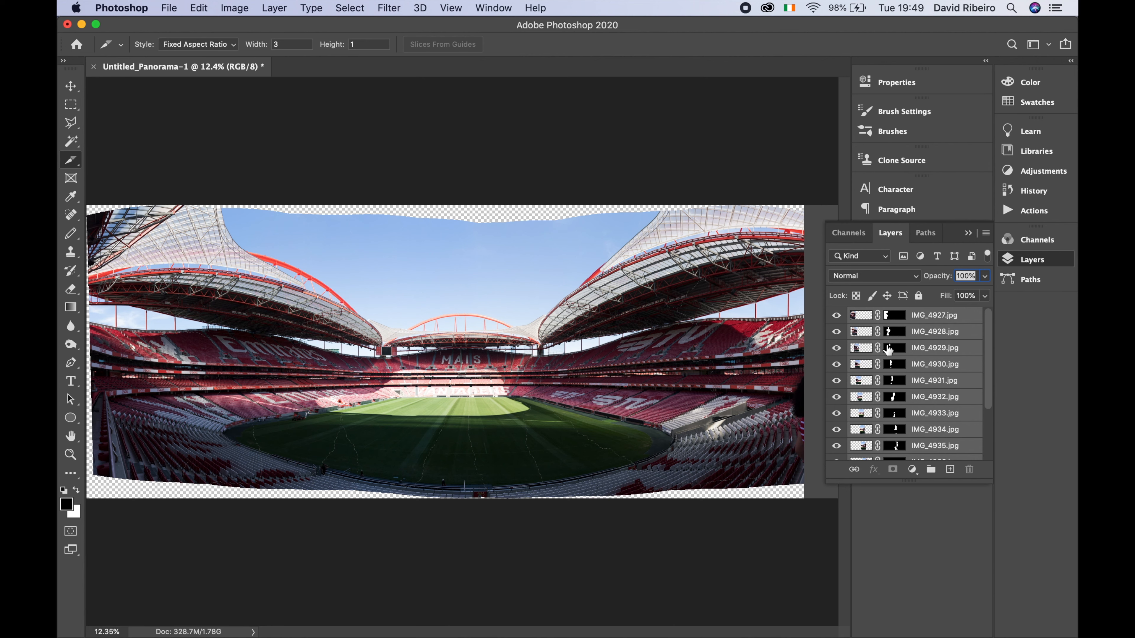
{"action": "left_click_drag", "start_coordinate": [984, 398], "coordinate": [996, 358]}
{"action": "left_click", "coordinate": [70, 104]}
{"action": "scroll", "coordinate": [301, 385], "scroll_direction": "up", "scroll_amount": 1}
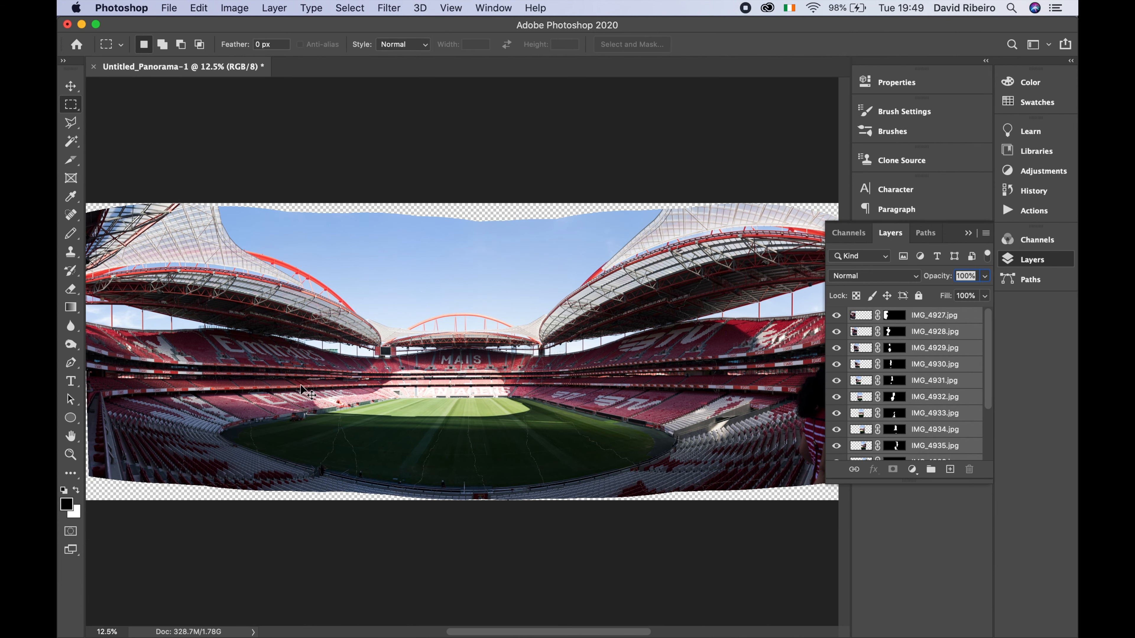
{"action": "scroll", "coordinate": [301, 384], "scroll_direction": "up", "scroll_amount": 2}
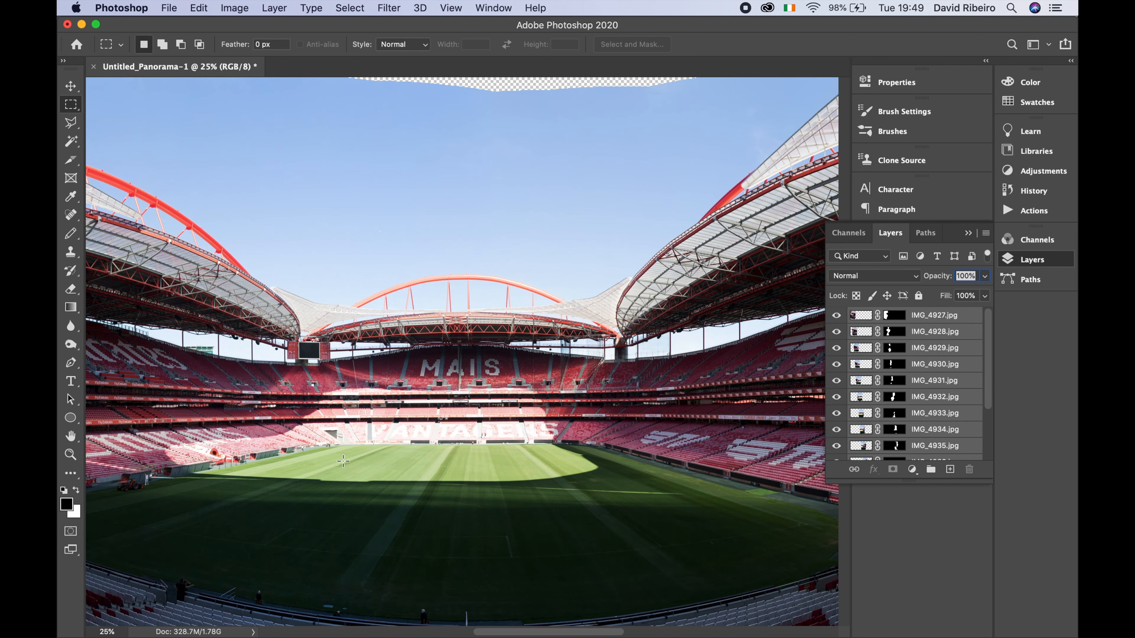
{"action": "scroll", "coordinate": [426, 401], "scroll_direction": "down", "scroll_amount": 5}
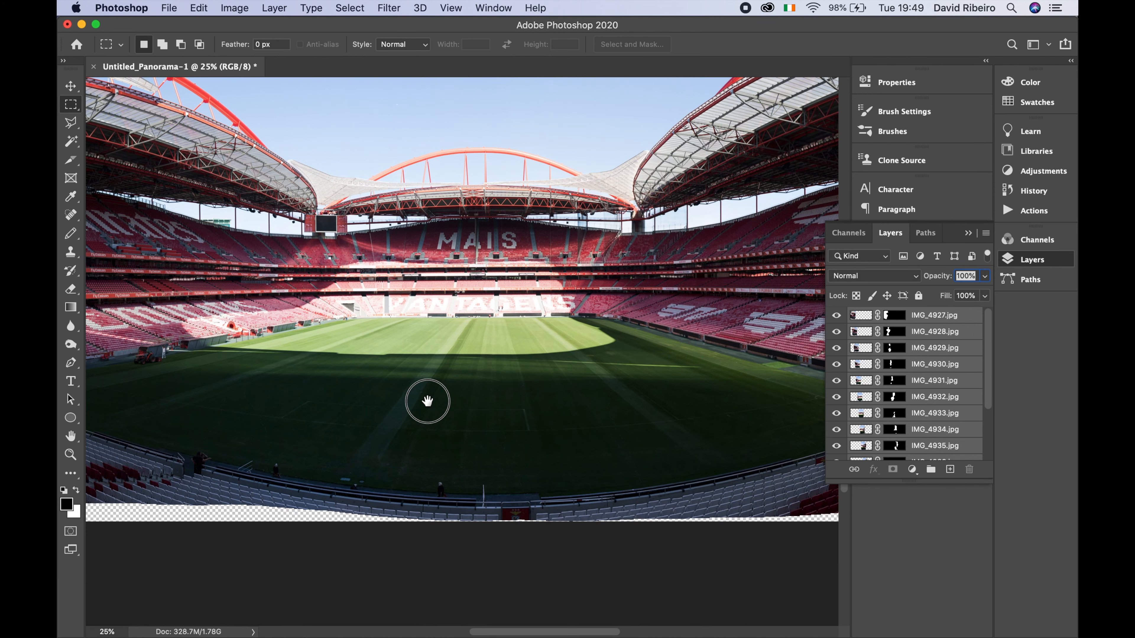
{"action": "key", "text": "super+0"}
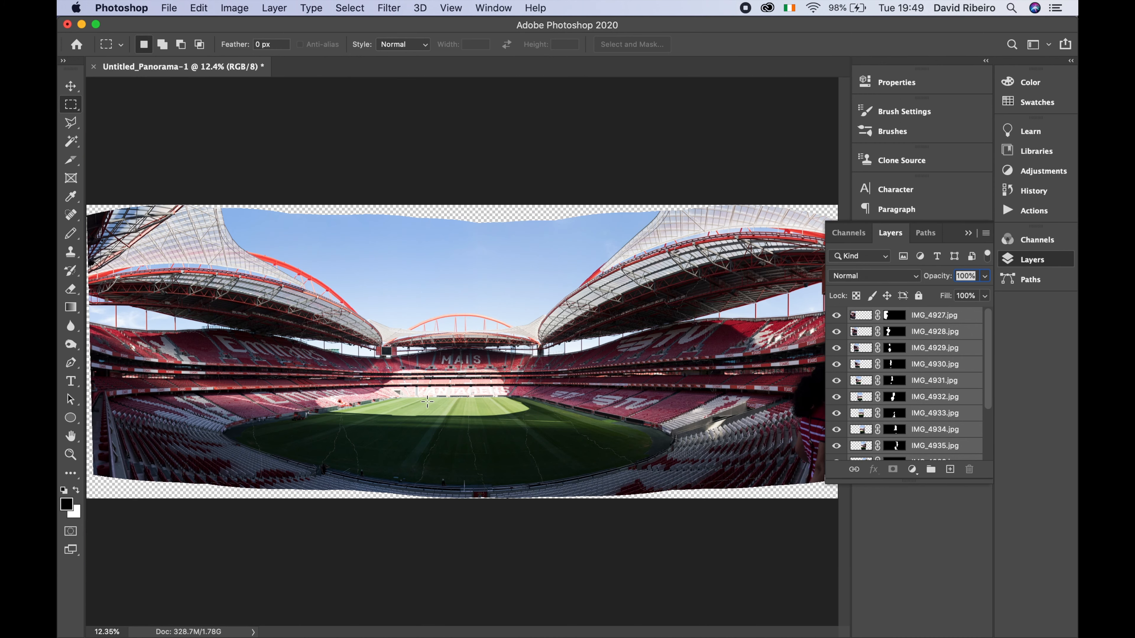